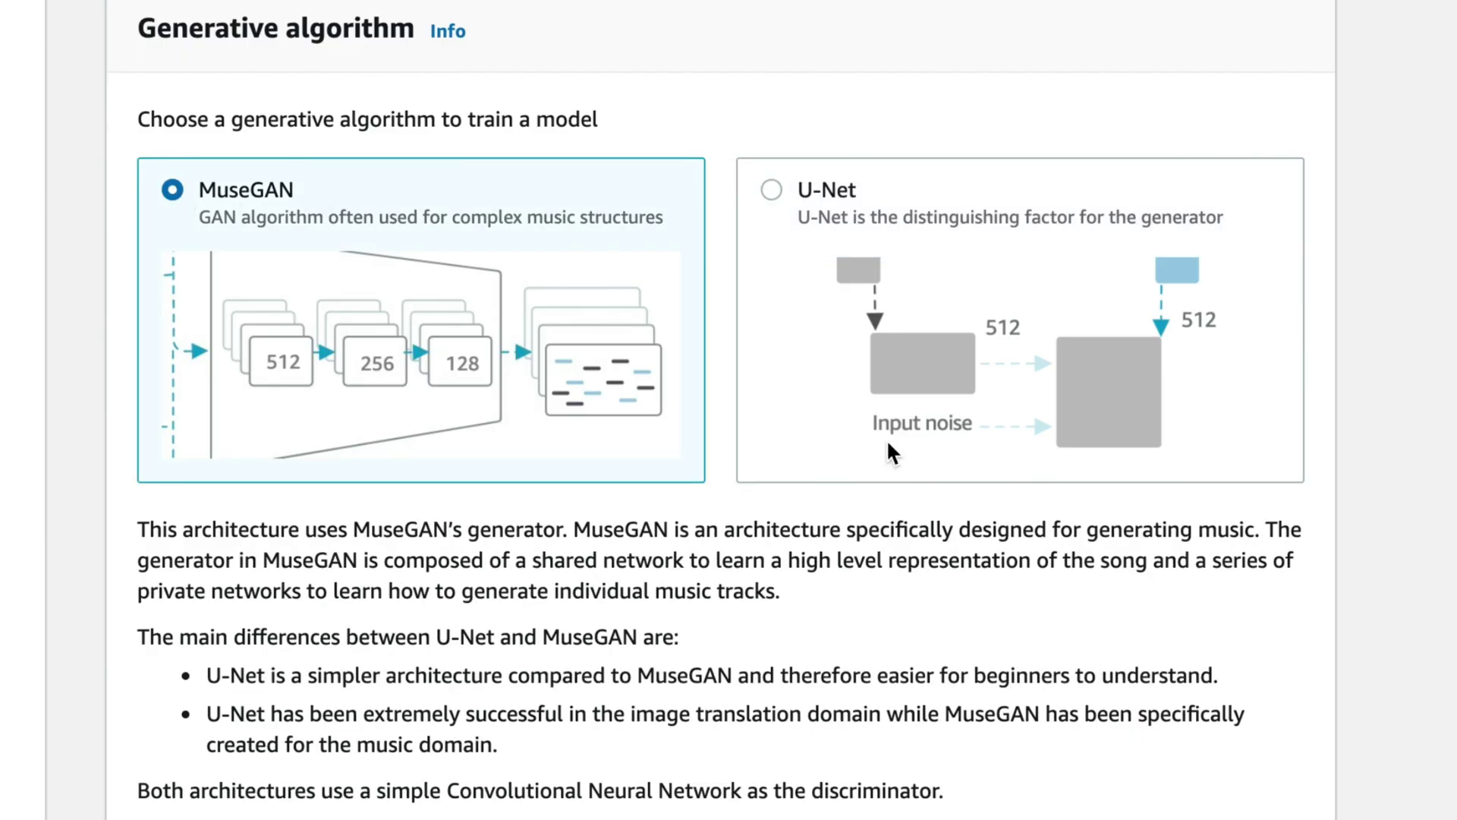
Raise the number of epochs in the Hyperparameters to 145.
{"action": "scroll", "coordinate": [886, 441], "scroll_direction": "down", "scroll_amount": 15}
{"action": "scroll", "coordinate": [889, 482], "scroll_direction": "down", "scroll_amount": 7}
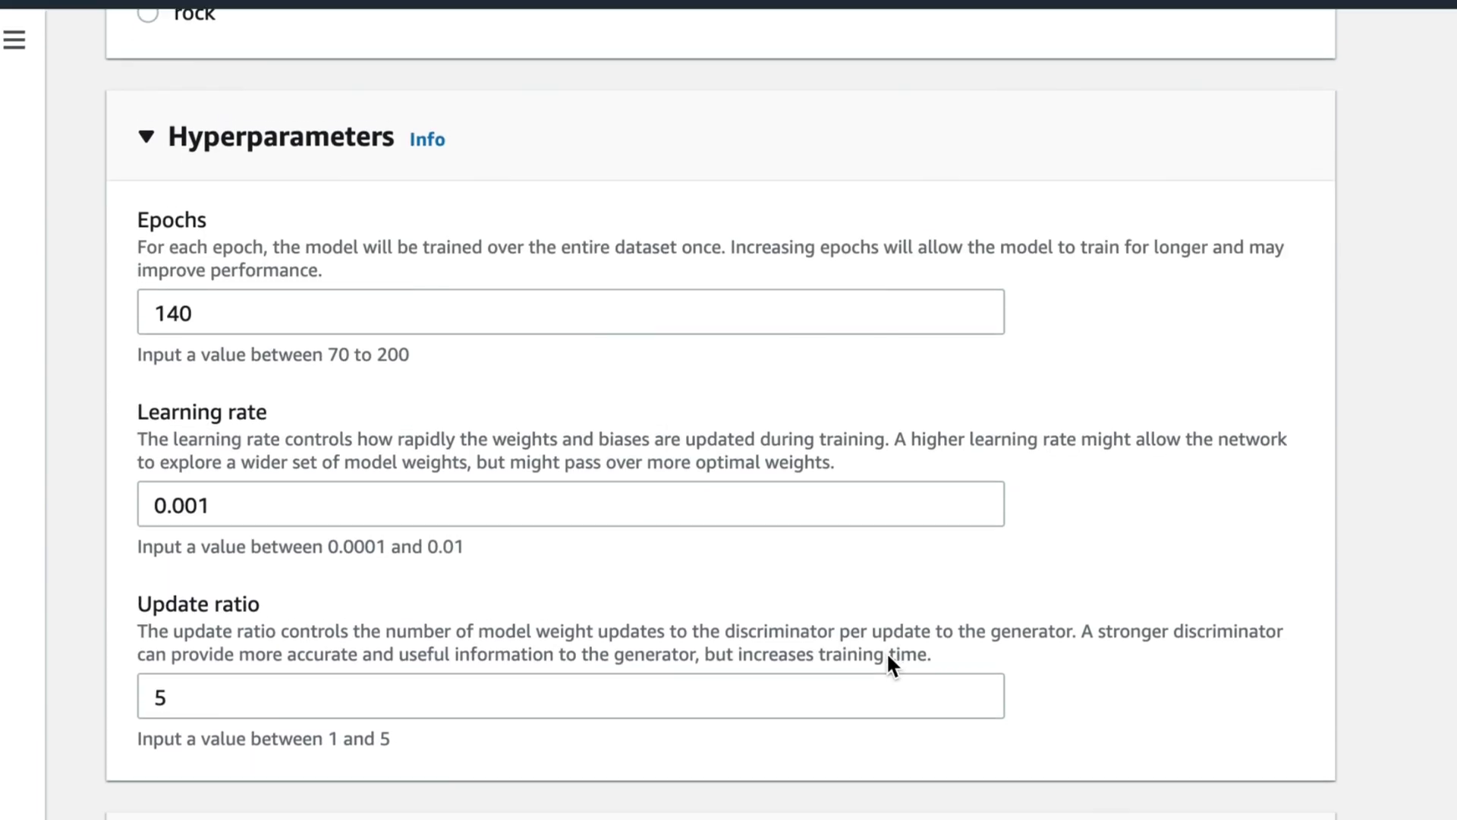
{"action": "scroll", "coordinate": [888, 653], "scroll_direction": "down", "scroll_amount": 5}
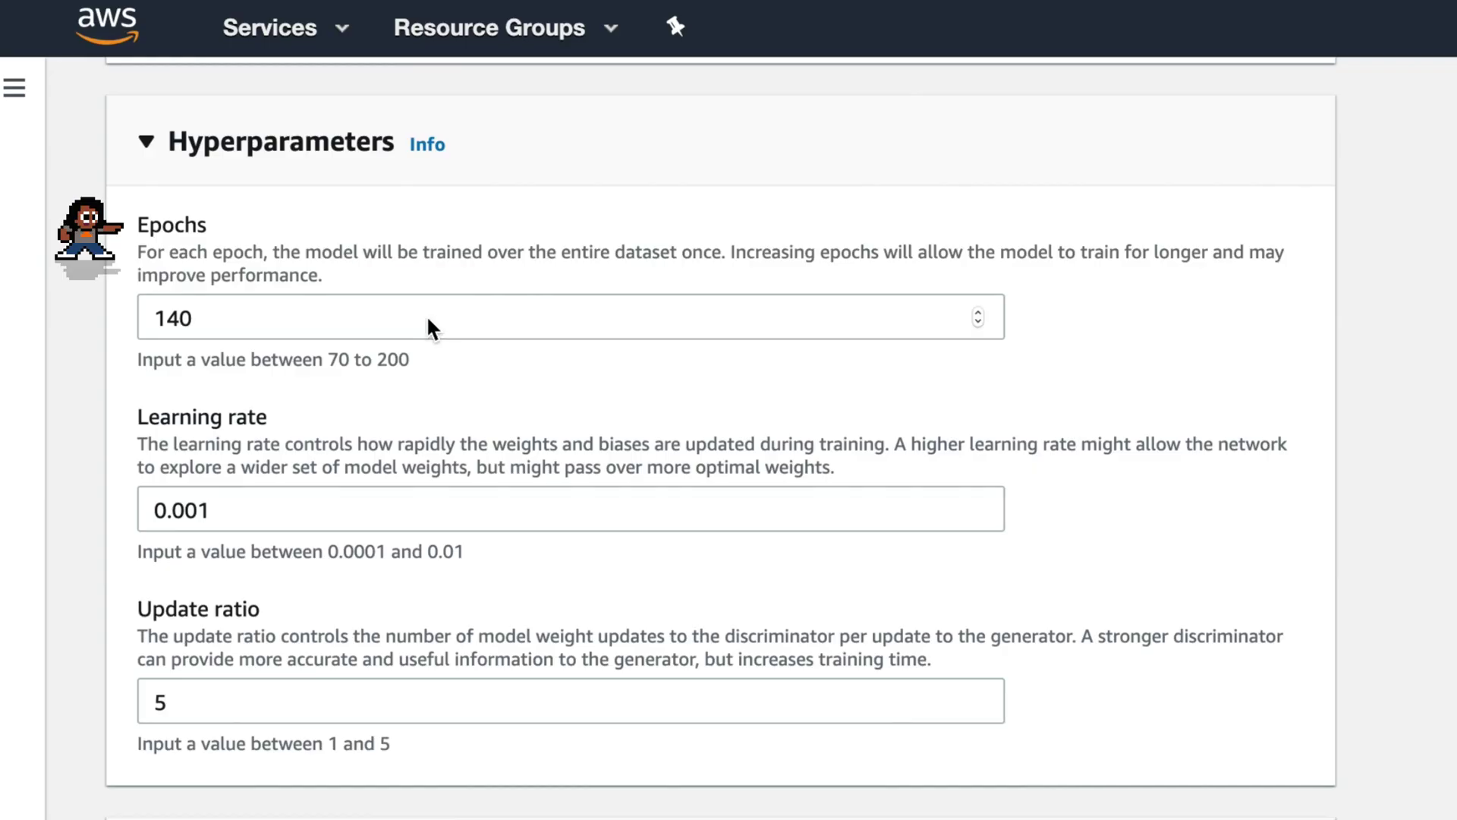
{"action": "left_click", "coordinate": [427, 319]}
{"action": "left_click", "coordinate": [979, 312]}
{"action": "left_click", "coordinate": [978, 313]}
{"action": "left_click", "coordinate": [978, 312]}
{"action": "left_click", "coordinate": [978, 312]}
{"action": "left_click", "coordinate": [978, 312]}
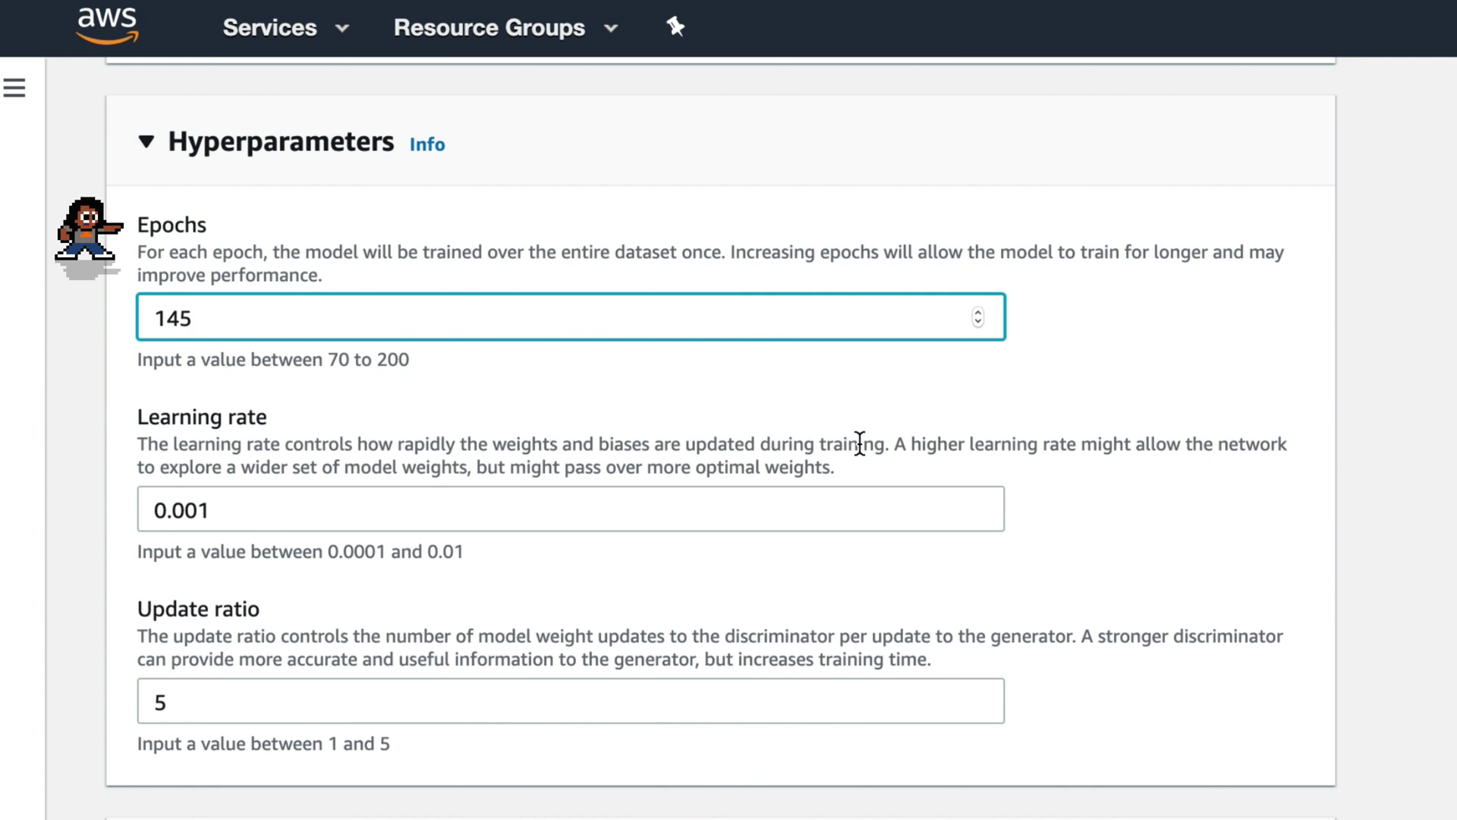
Lower the number of training epochs to 139.
{"action": "scroll", "coordinate": [860, 444], "scroll_direction": "down", "scroll_amount": 1}
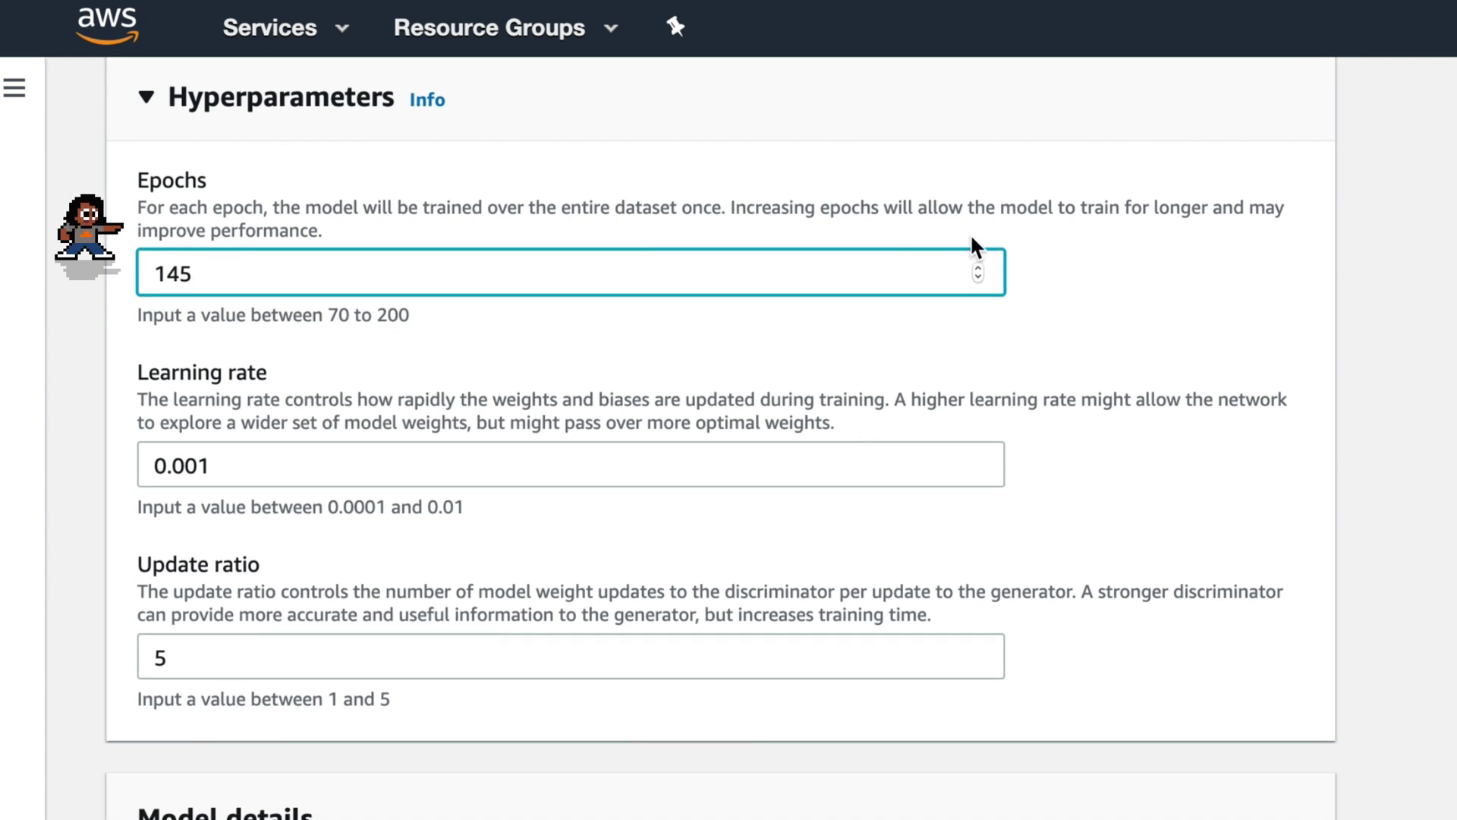
{"action": "left_click", "coordinate": [978, 278]}
{"action": "left_click", "coordinate": [977, 278]}
{"action": "left_click", "coordinate": [978, 278]}
{"action": "left_click", "coordinate": [977, 278]}
{"action": "left_click", "coordinate": [978, 277]}
{"action": "left_click", "coordinate": [978, 278]}
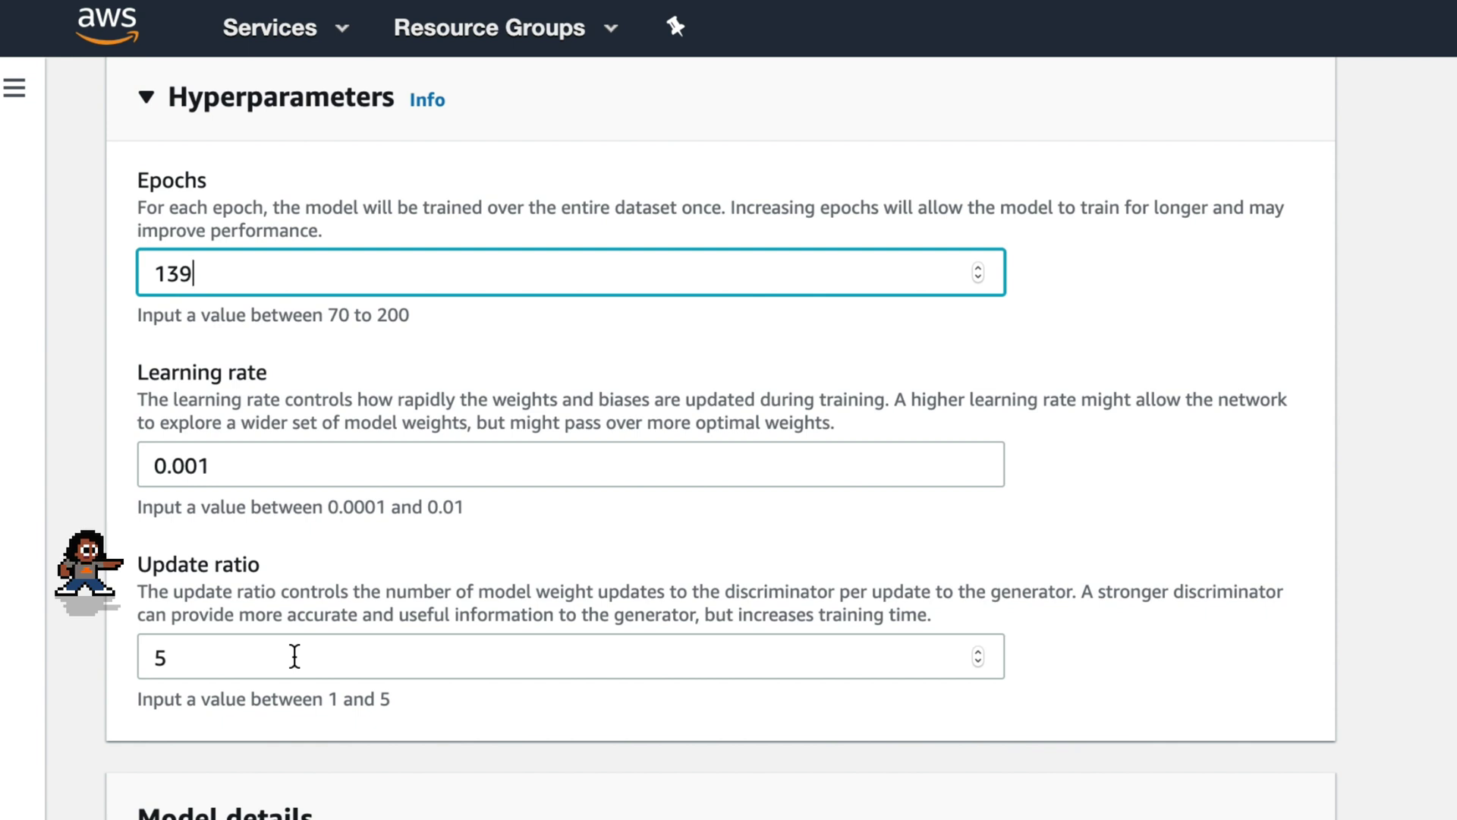
Expand the Amazon SageMaker free tier offer to examine its included monthly hours.
{"action": "scroll", "coordinate": [565, 708], "scroll_direction": "down", "scroll_amount": 9}
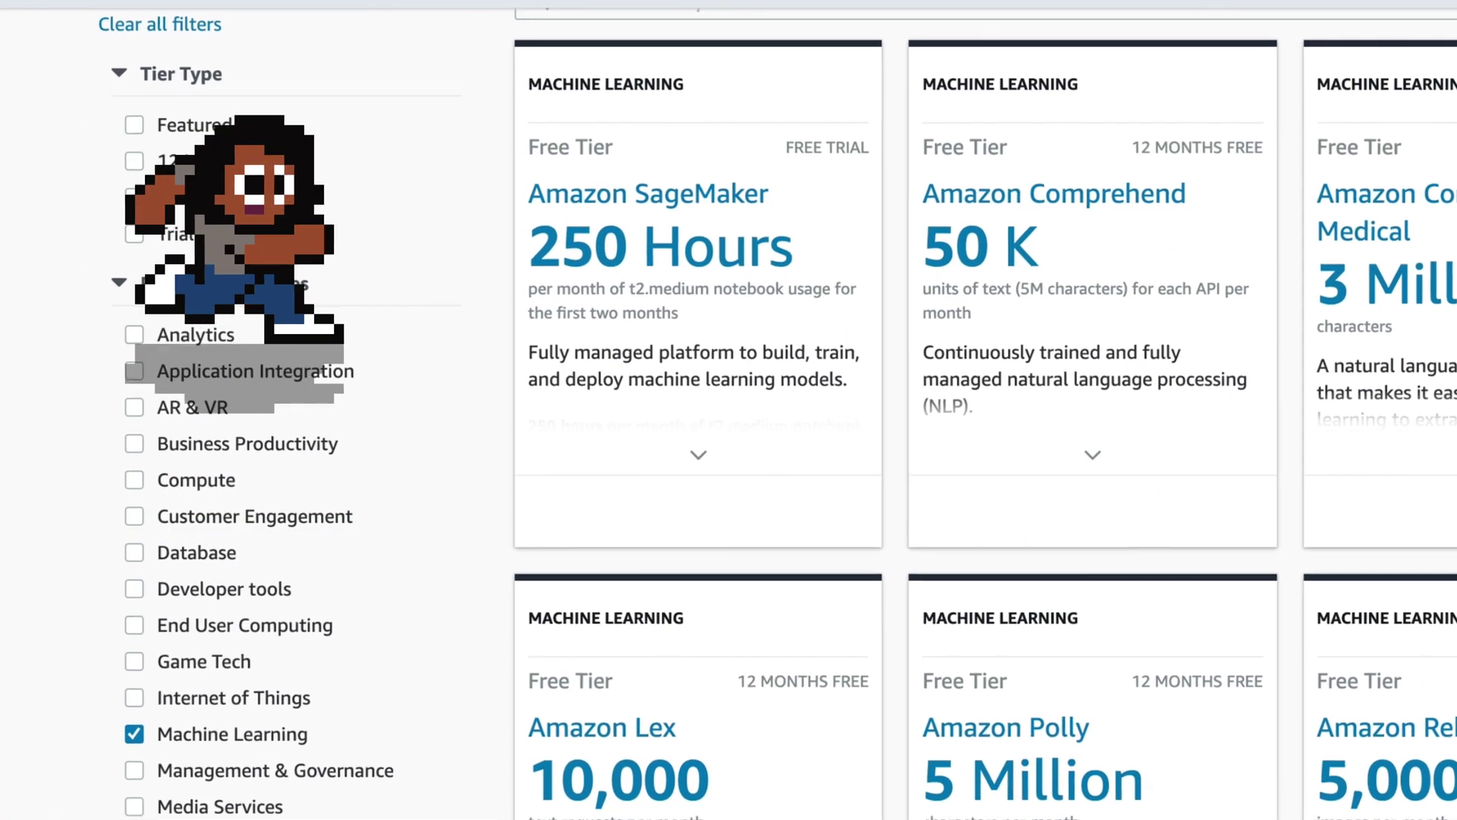
{"action": "left_click", "coordinate": [585, 400]}
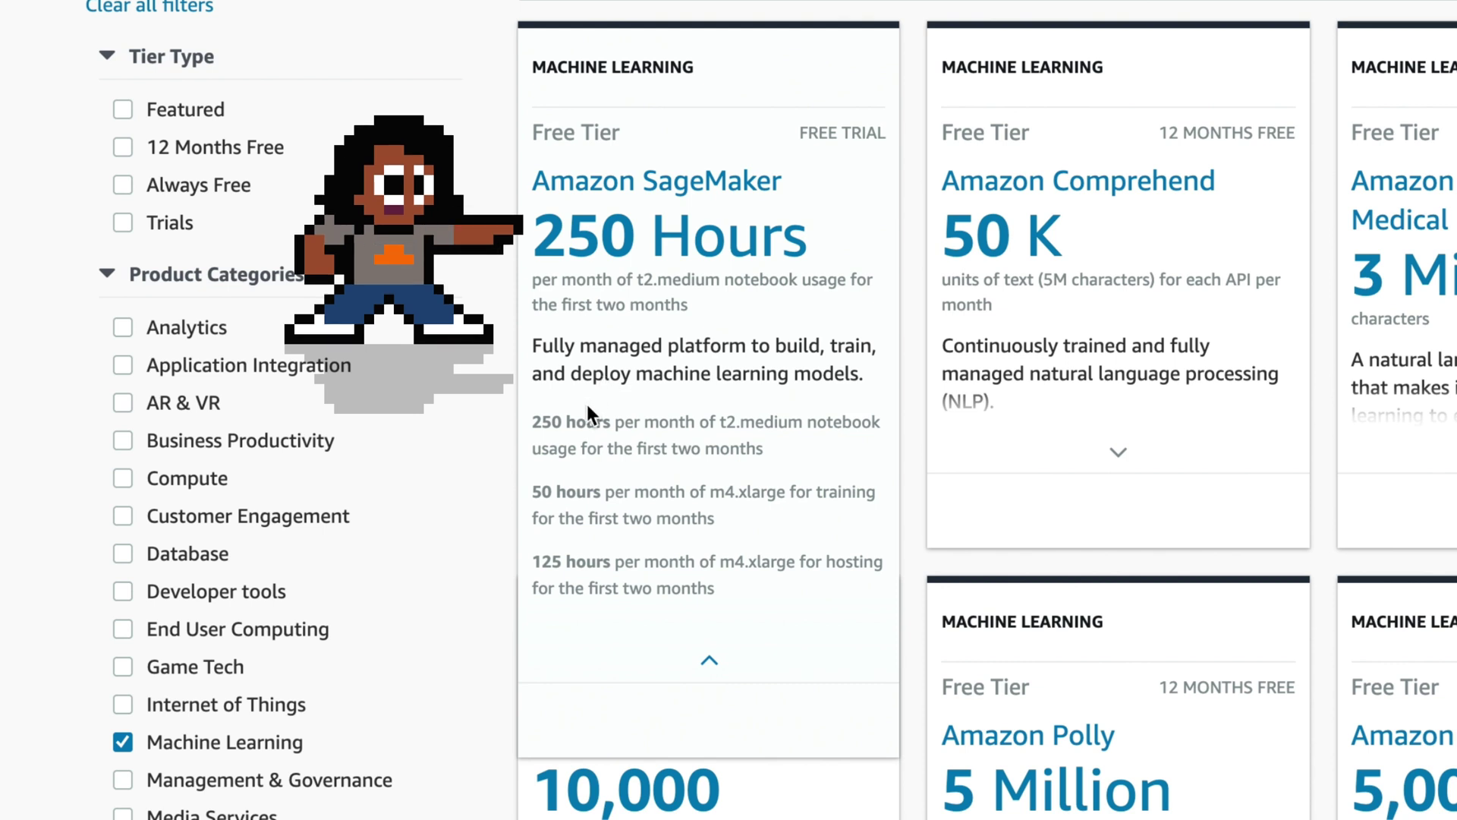
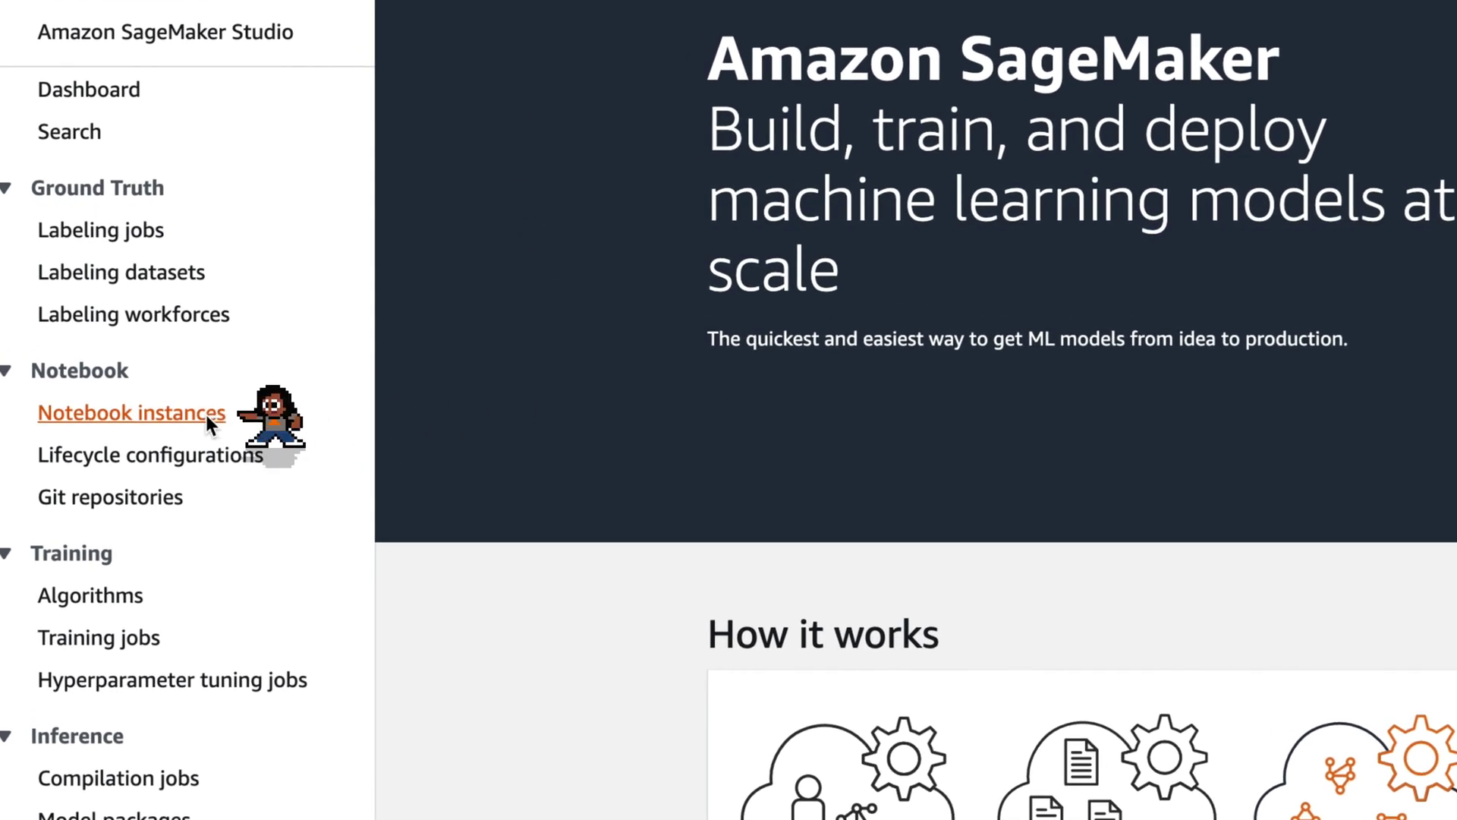
Start creating a SageMaker notebook instance and name it DCNotebookACG.
{"action": "left_click", "coordinate": [207, 414]}
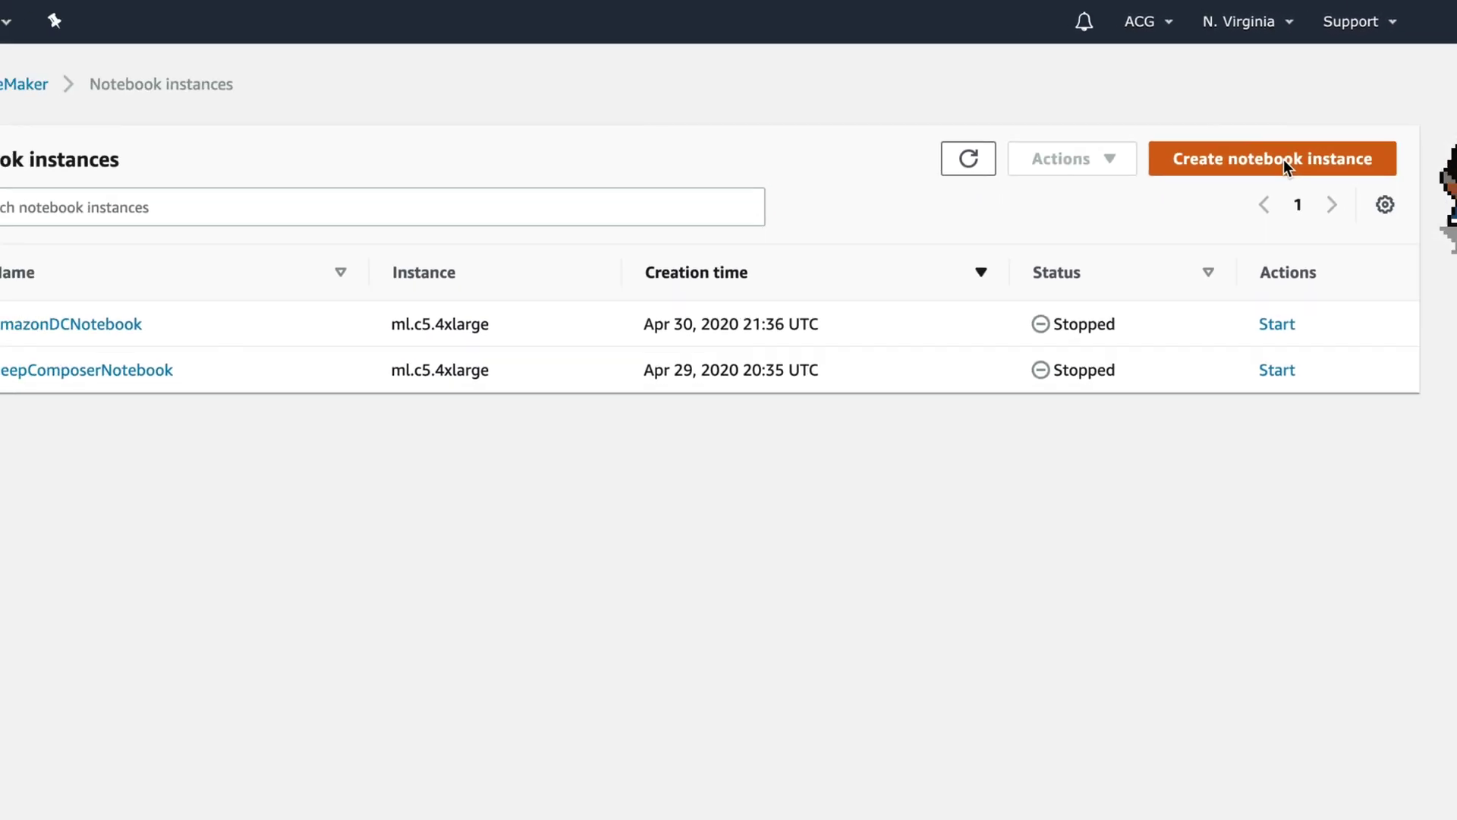
{"action": "left_click", "coordinate": [1283, 160]}
{"action": "left_click", "coordinate": [405, 299]}
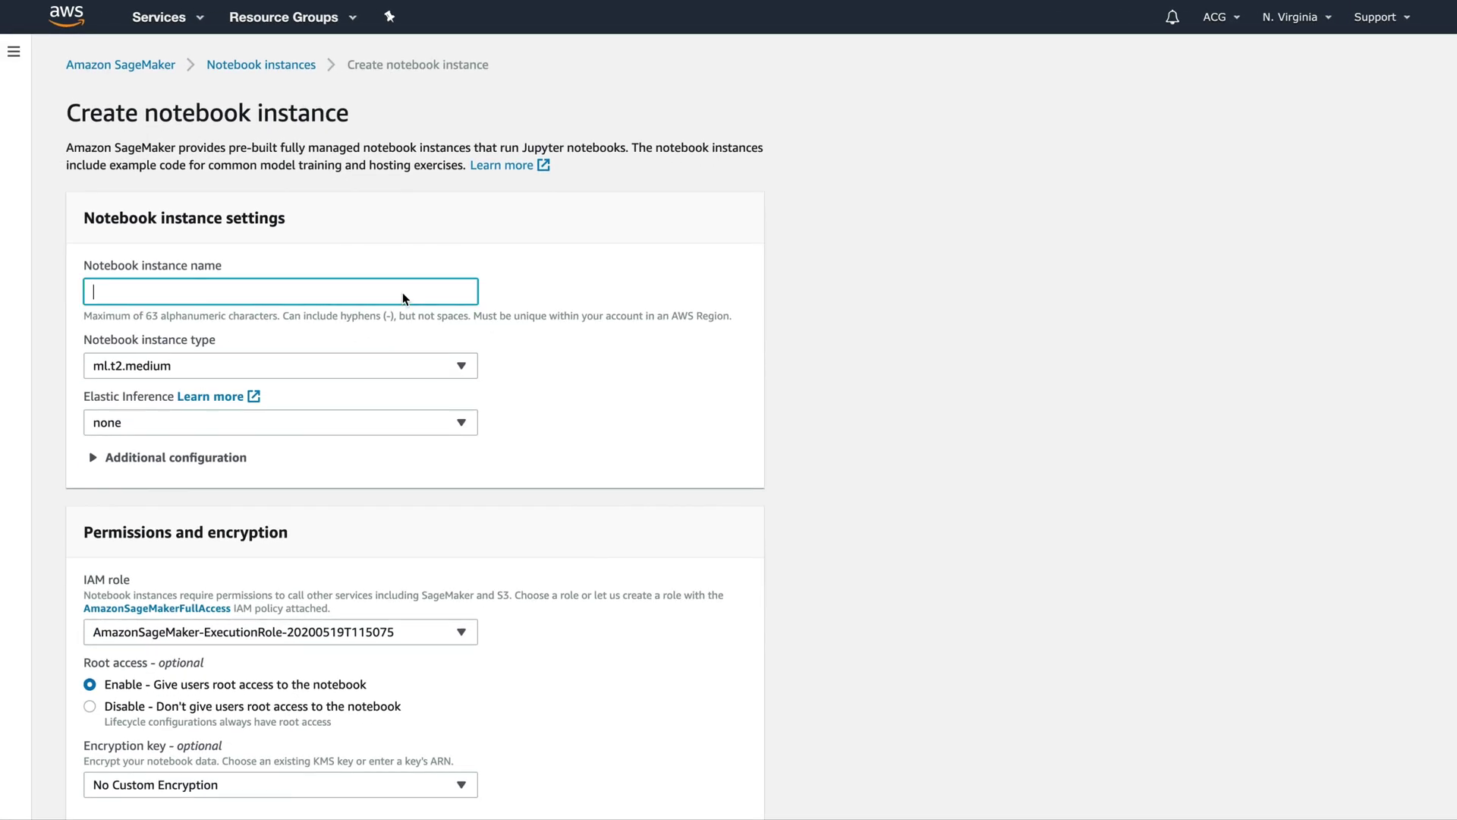
{"action": "type", "text": "DCNotebookACG"}
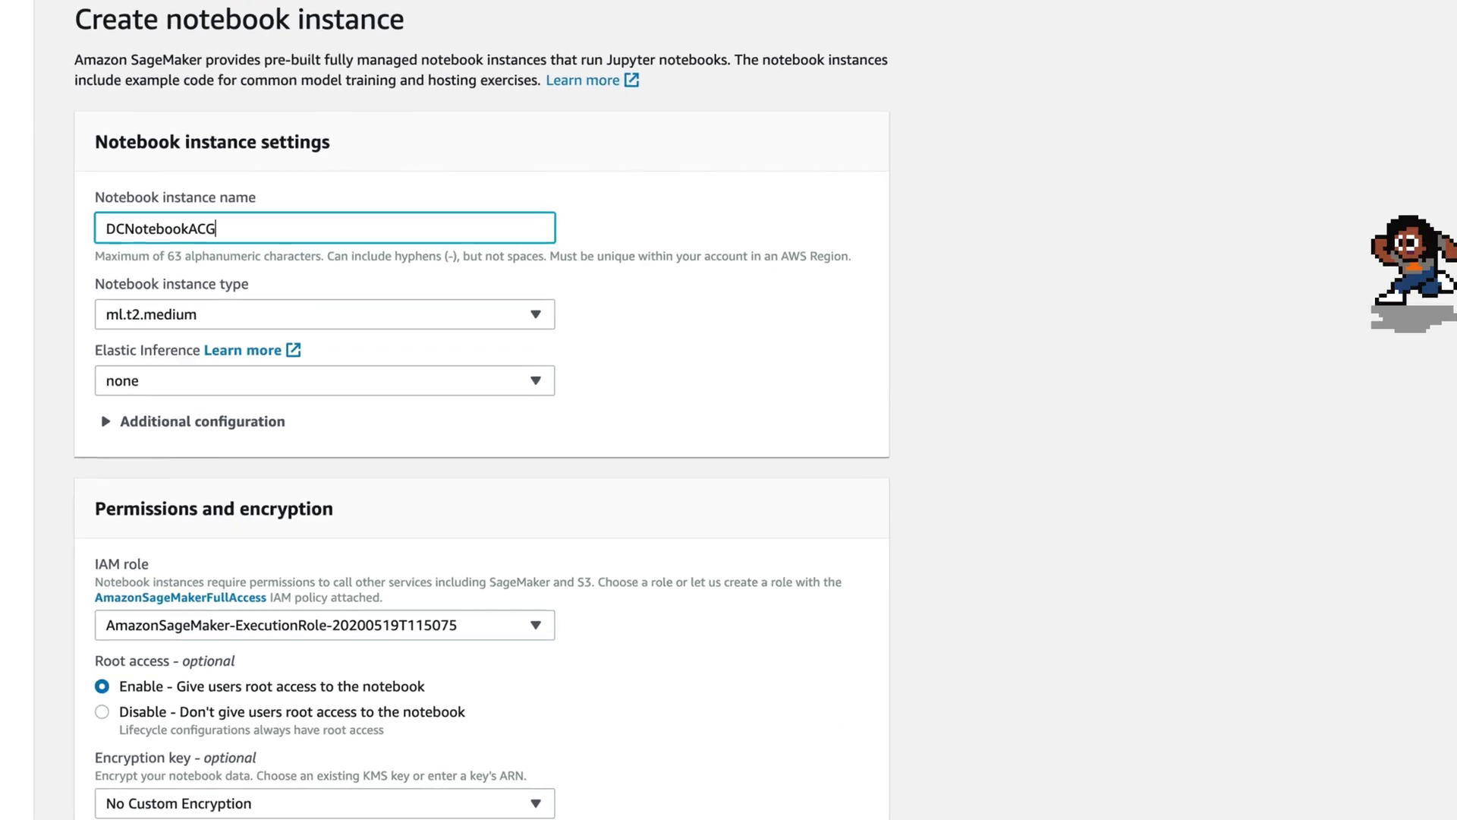
{"action": "left_click", "coordinate": [586, 289]}
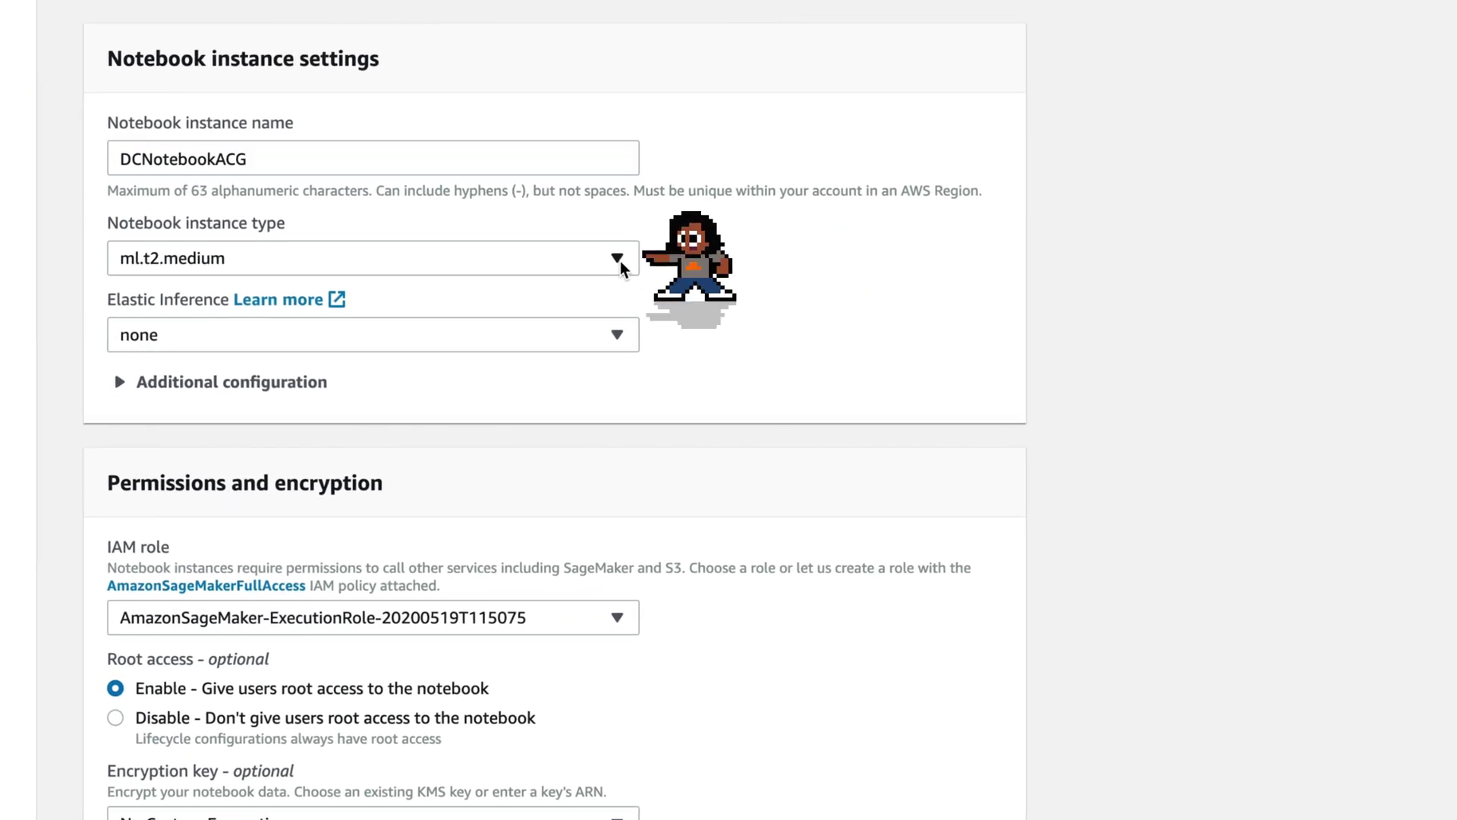
Set the notebook instance type to the compute-optimized ml.c5.4xlarge.
{"action": "left_click", "coordinate": [619, 262]}
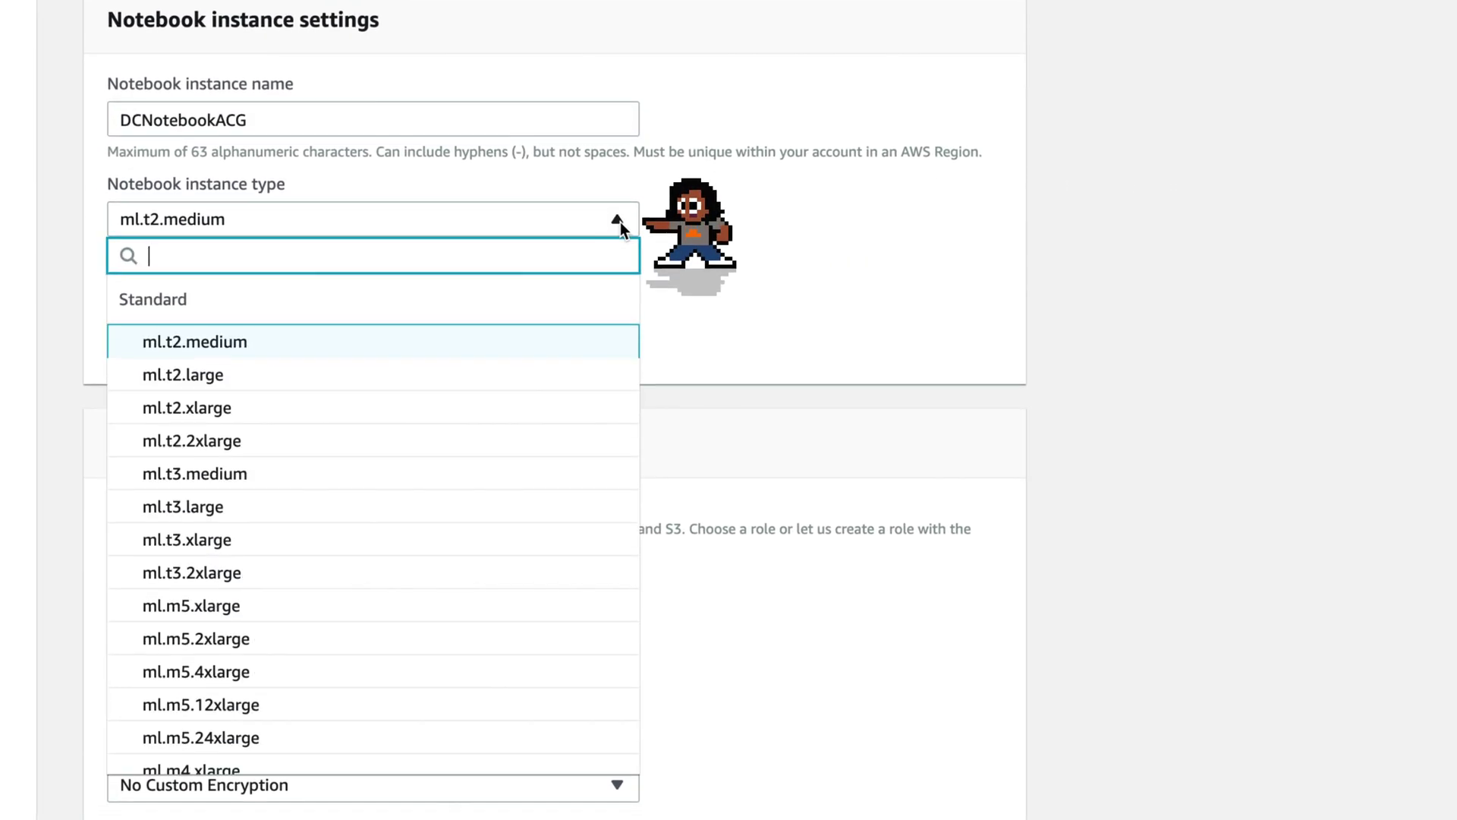
{"action": "scroll", "coordinate": [592, 400], "scroll_direction": "down", "scroll_amount": 10}
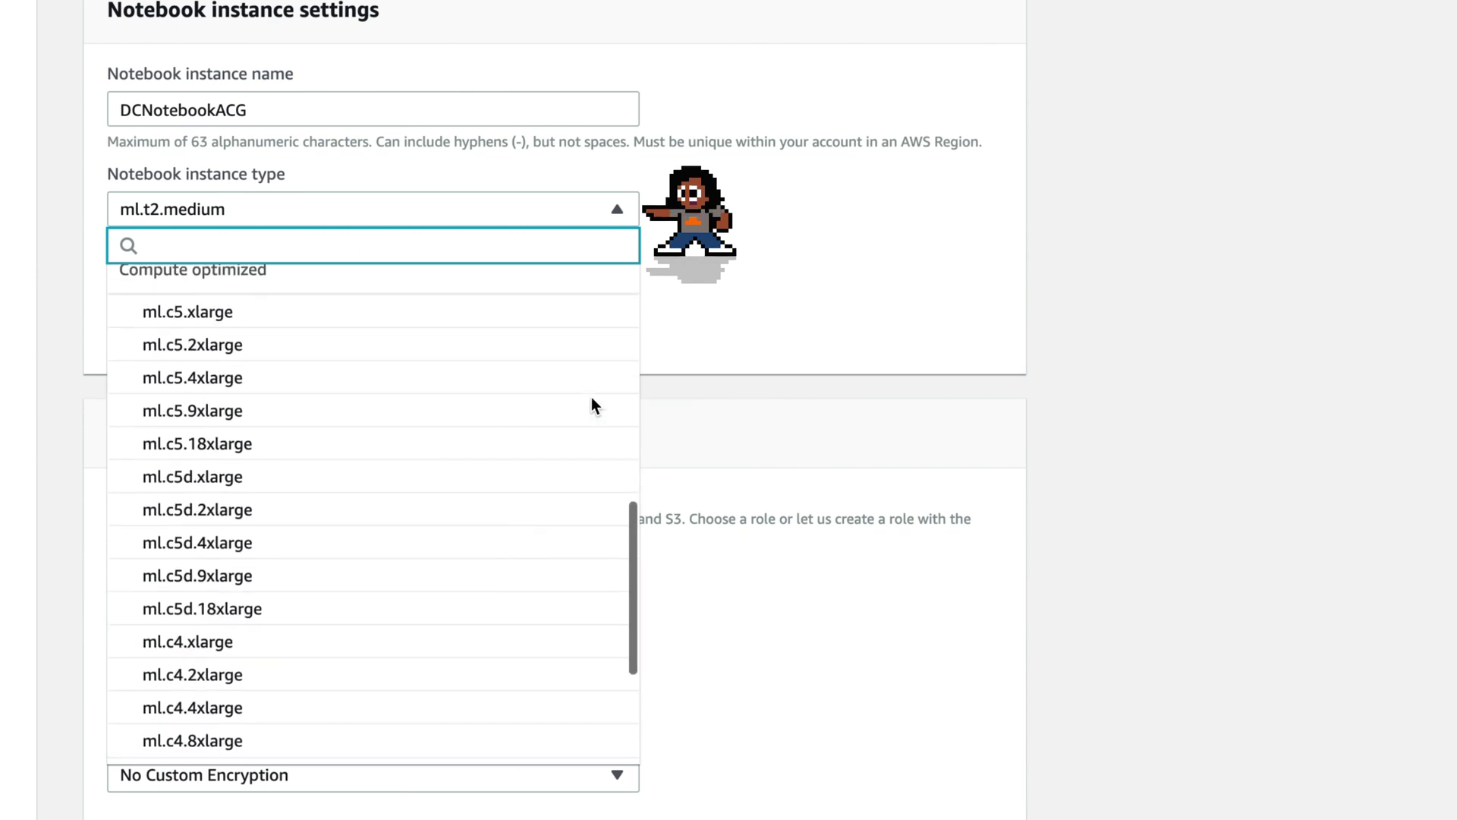
{"action": "scroll", "coordinate": [590, 403], "scroll_direction": "down", "scroll_amount": 1}
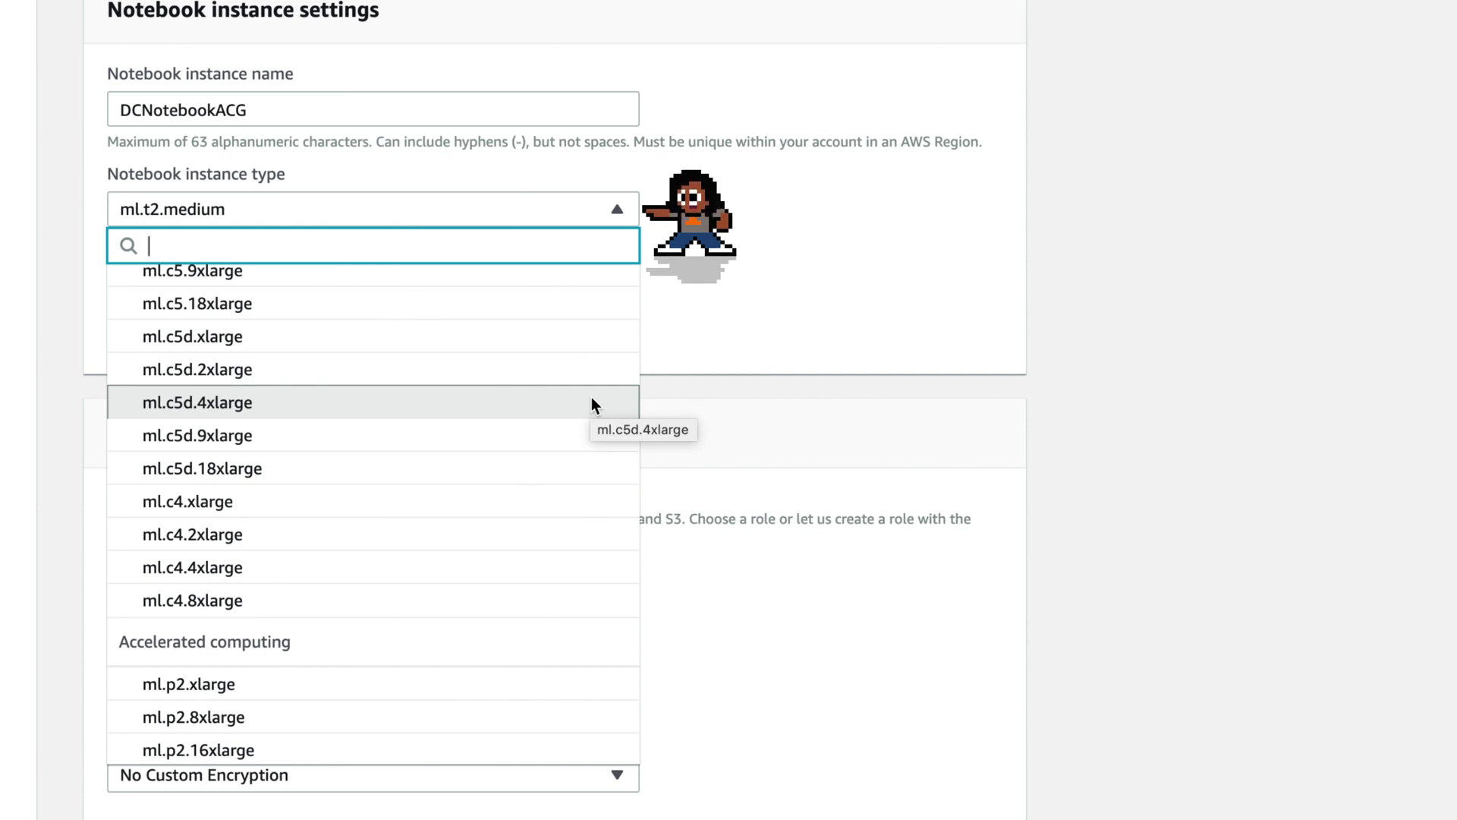
{"action": "scroll", "coordinate": [592, 404], "scroll_direction": "up", "scroll_amount": 3}
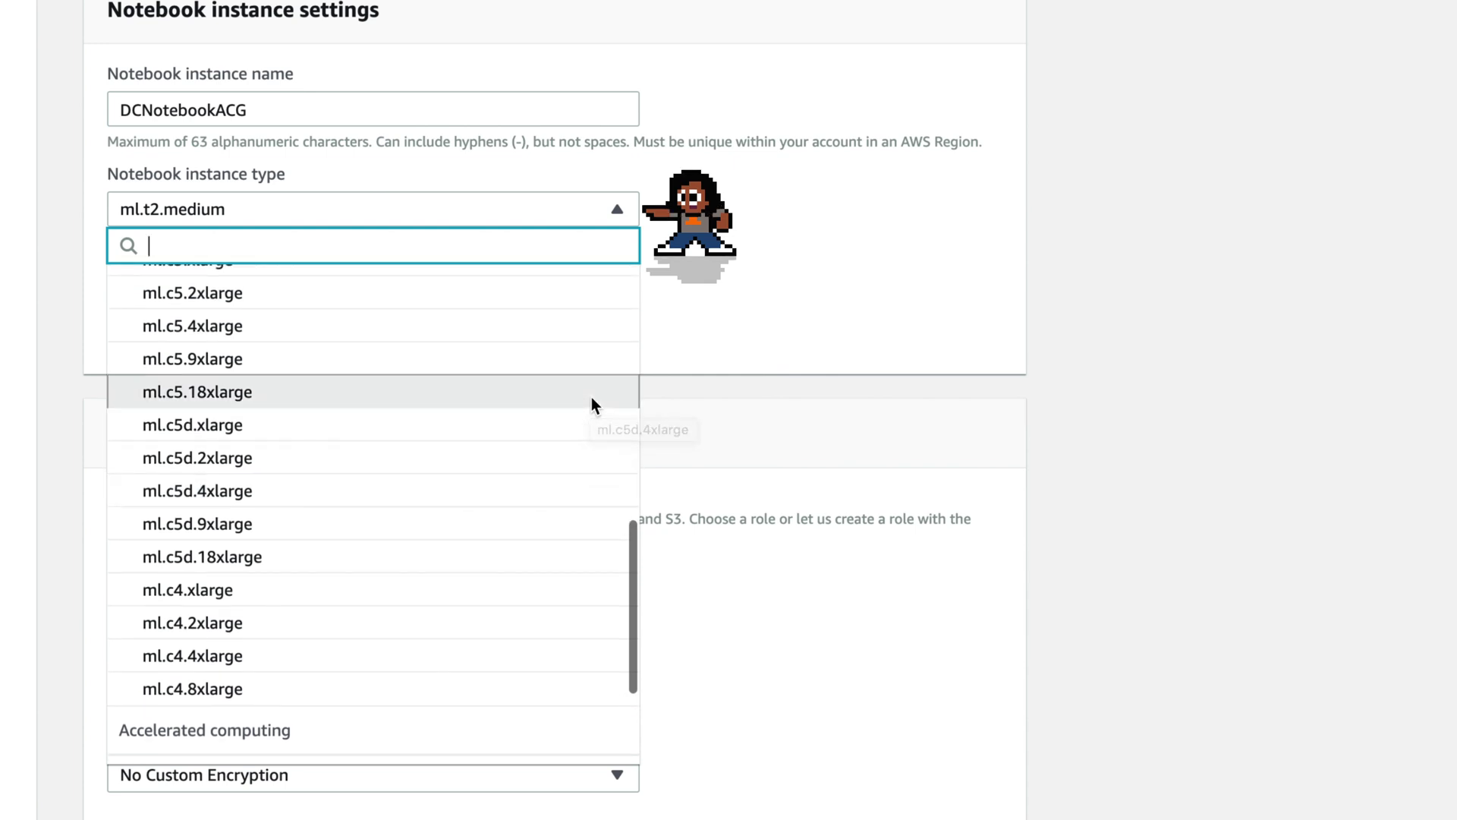
{"action": "scroll", "coordinate": [592, 401], "scroll_direction": "up", "scroll_amount": 4}
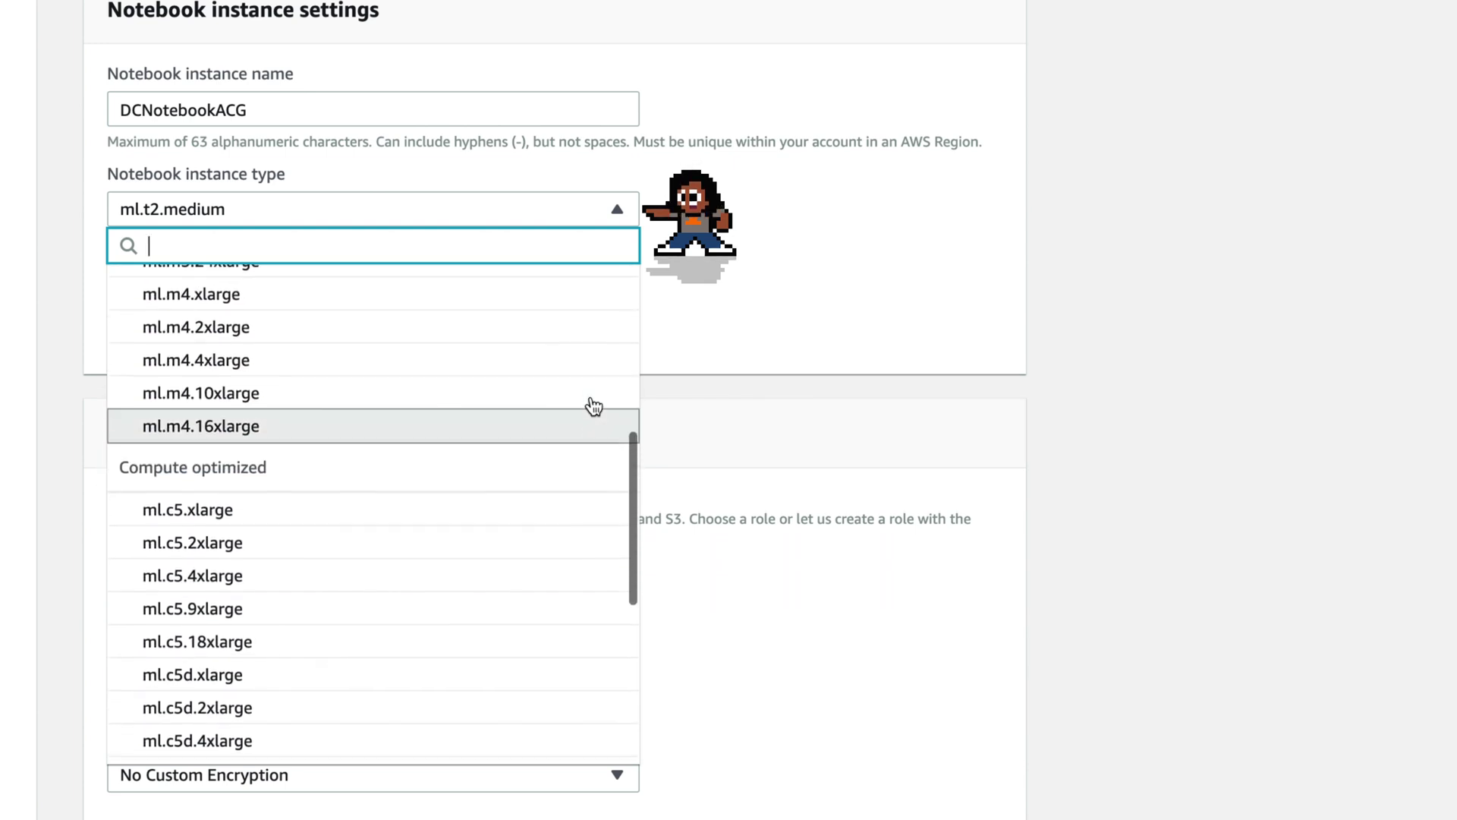
{"action": "scroll", "coordinate": [593, 406], "scroll_direction": "up", "scroll_amount": 9}
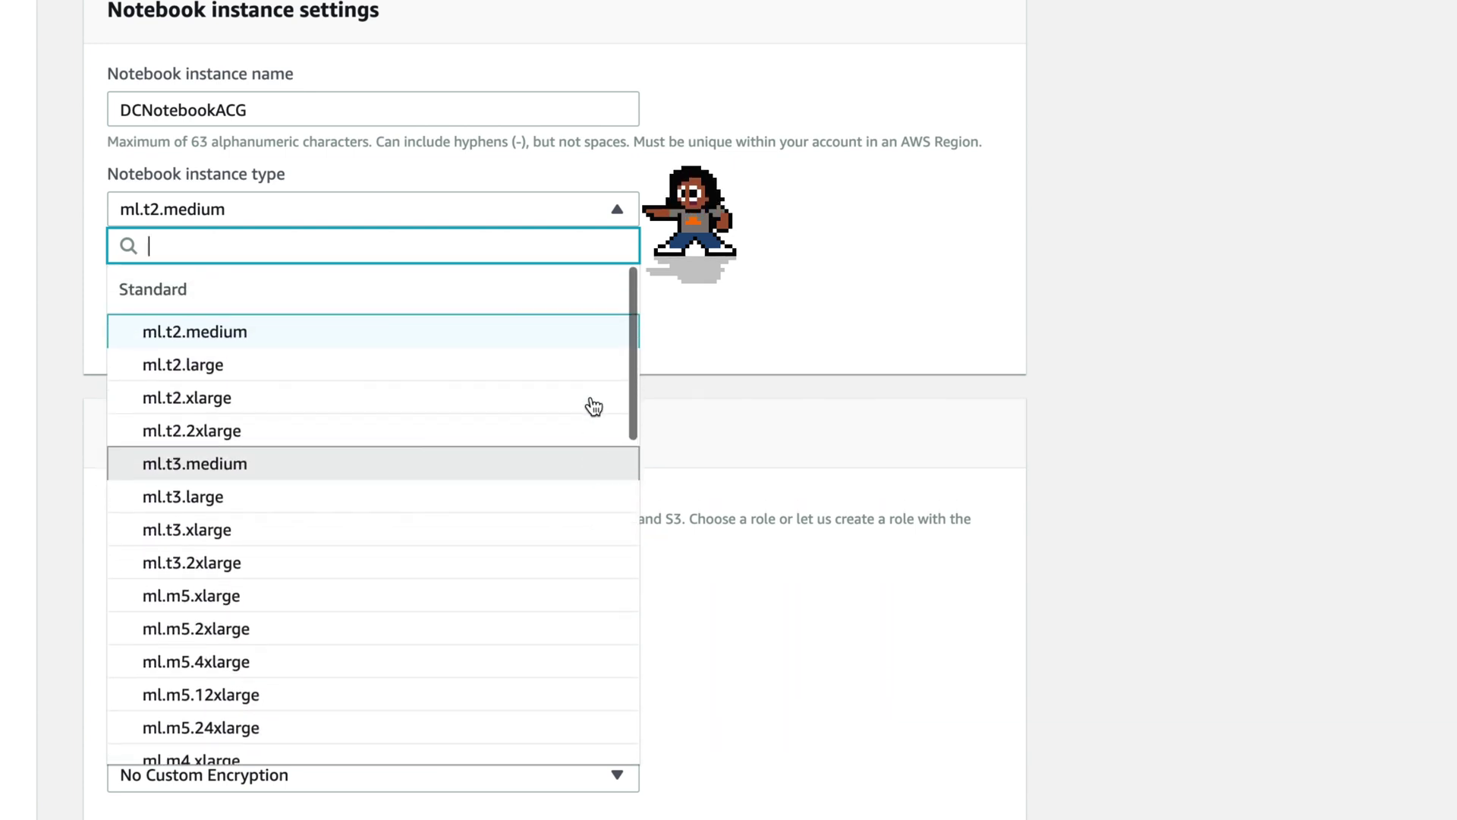
{"action": "scroll", "coordinate": [593, 407], "scroll_direction": "down", "scroll_amount": 10}
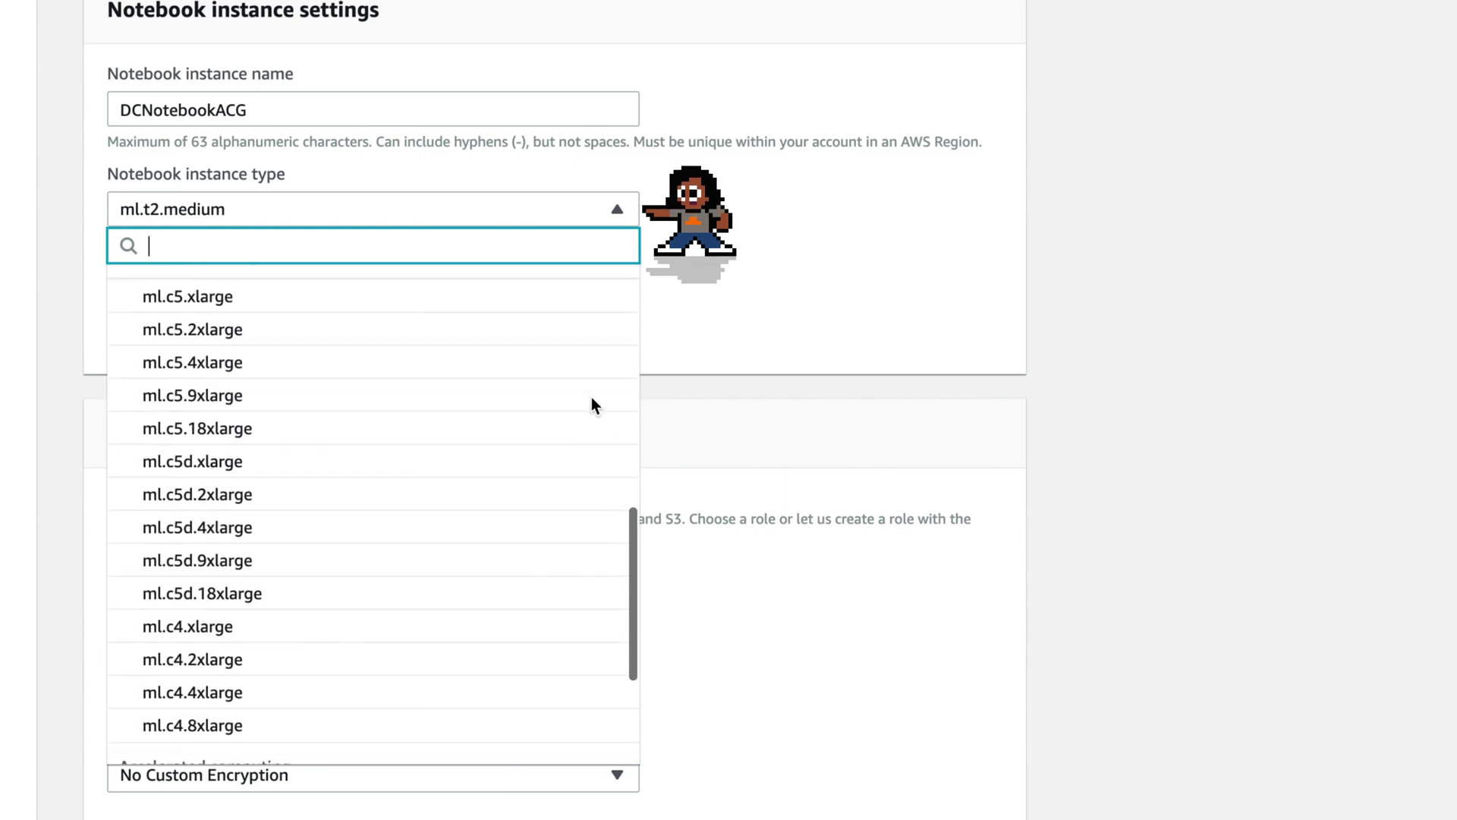
{"action": "left_click", "coordinate": [205, 354]}
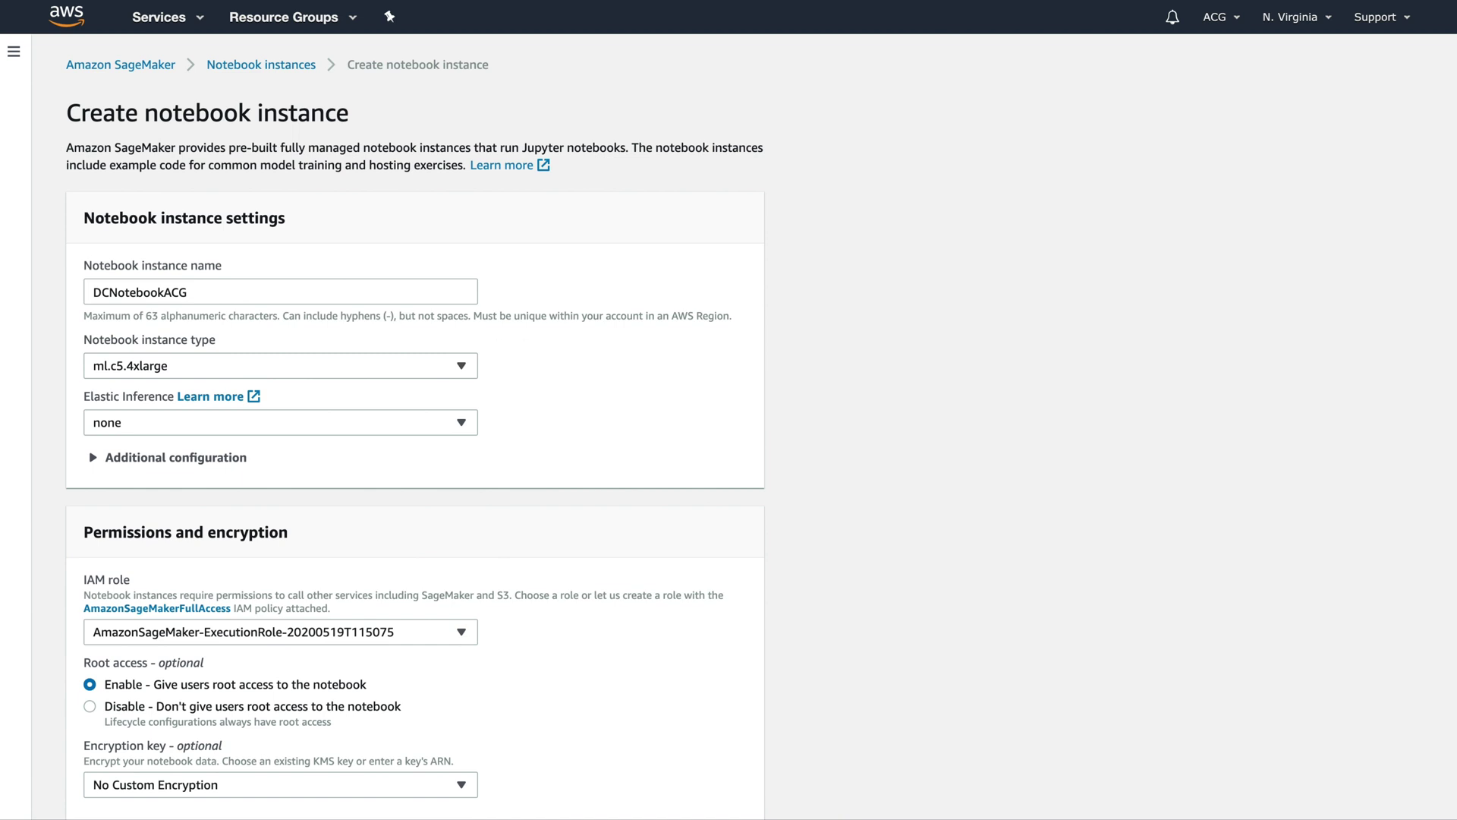
Switch the notebook instance type to the accelerated-computing ml.p3.16xlarge.
{"action": "left_click", "coordinate": [466, 372]}
{"action": "scroll", "coordinate": [390, 569], "scroll_direction": "down", "scroll_amount": 10}
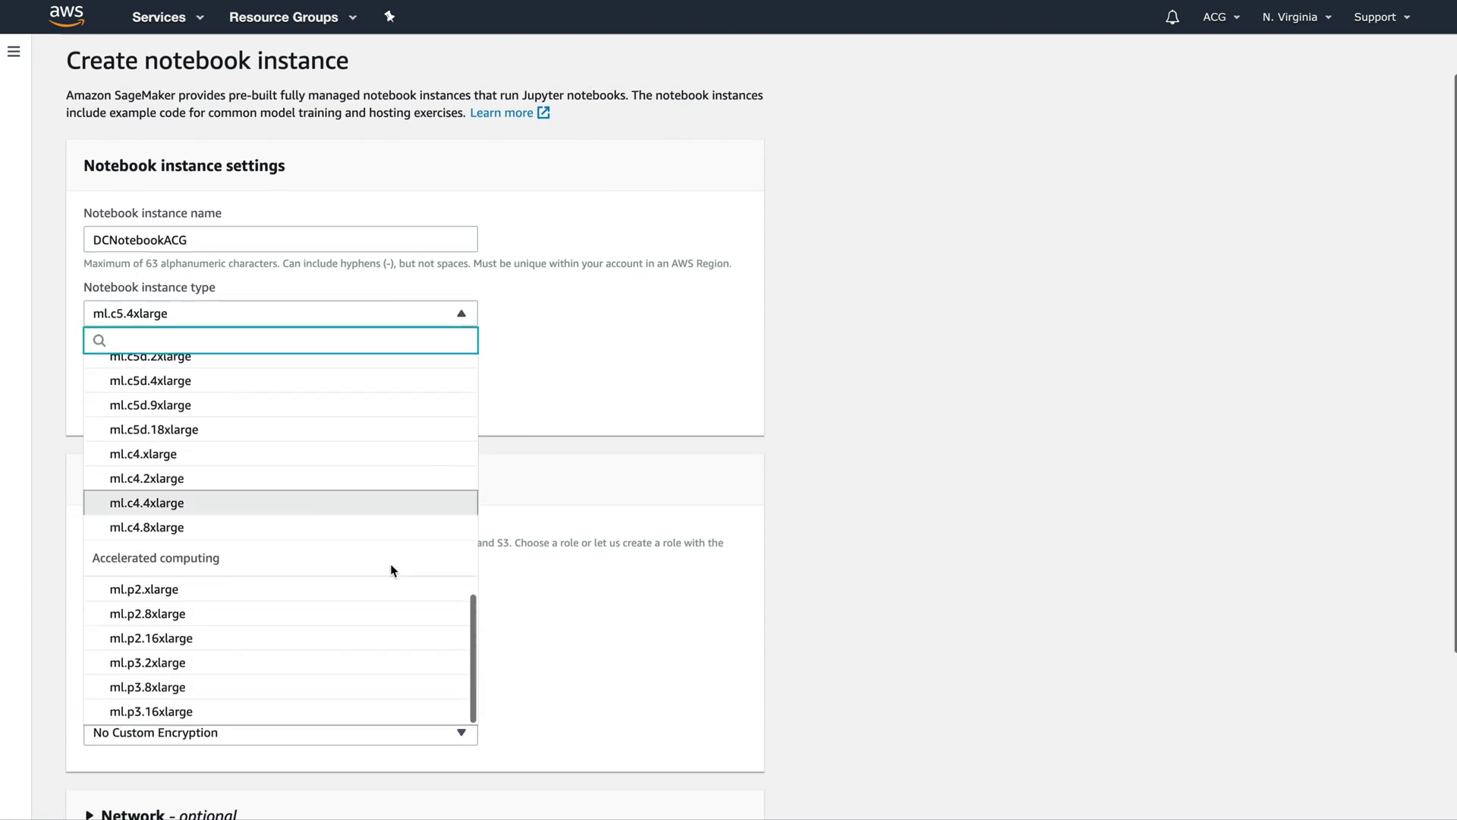
{"action": "left_click", "coordinate": [297, 504]}
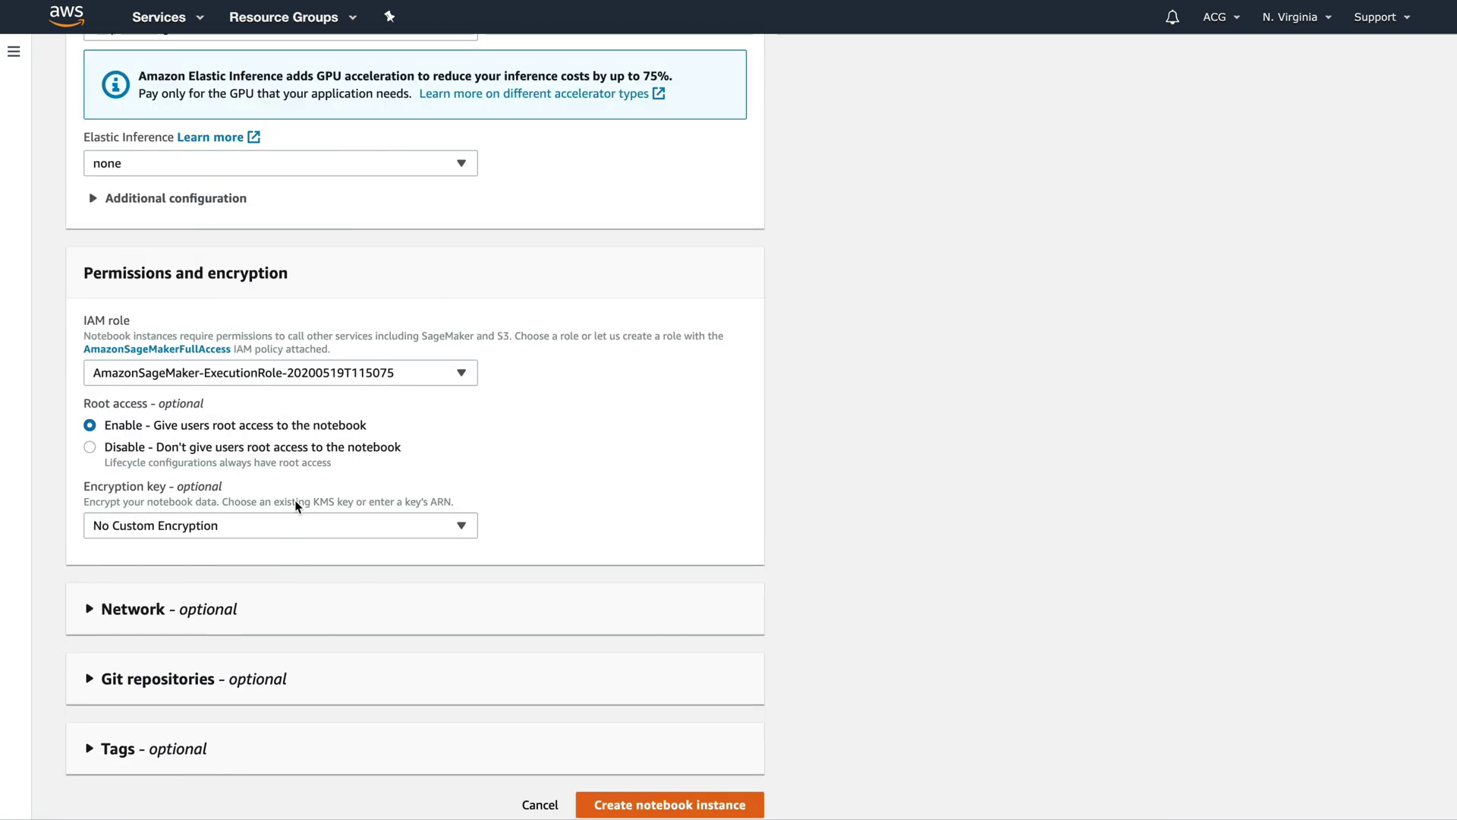
{"action": "scroll", "coordinate": [518, 425], "scroll_direction": "up", "scroll_amount": 2}
{"action": "scroll", "coordinate": [518, 425], "scroll_direction": "down", "scroll_amount": 1}
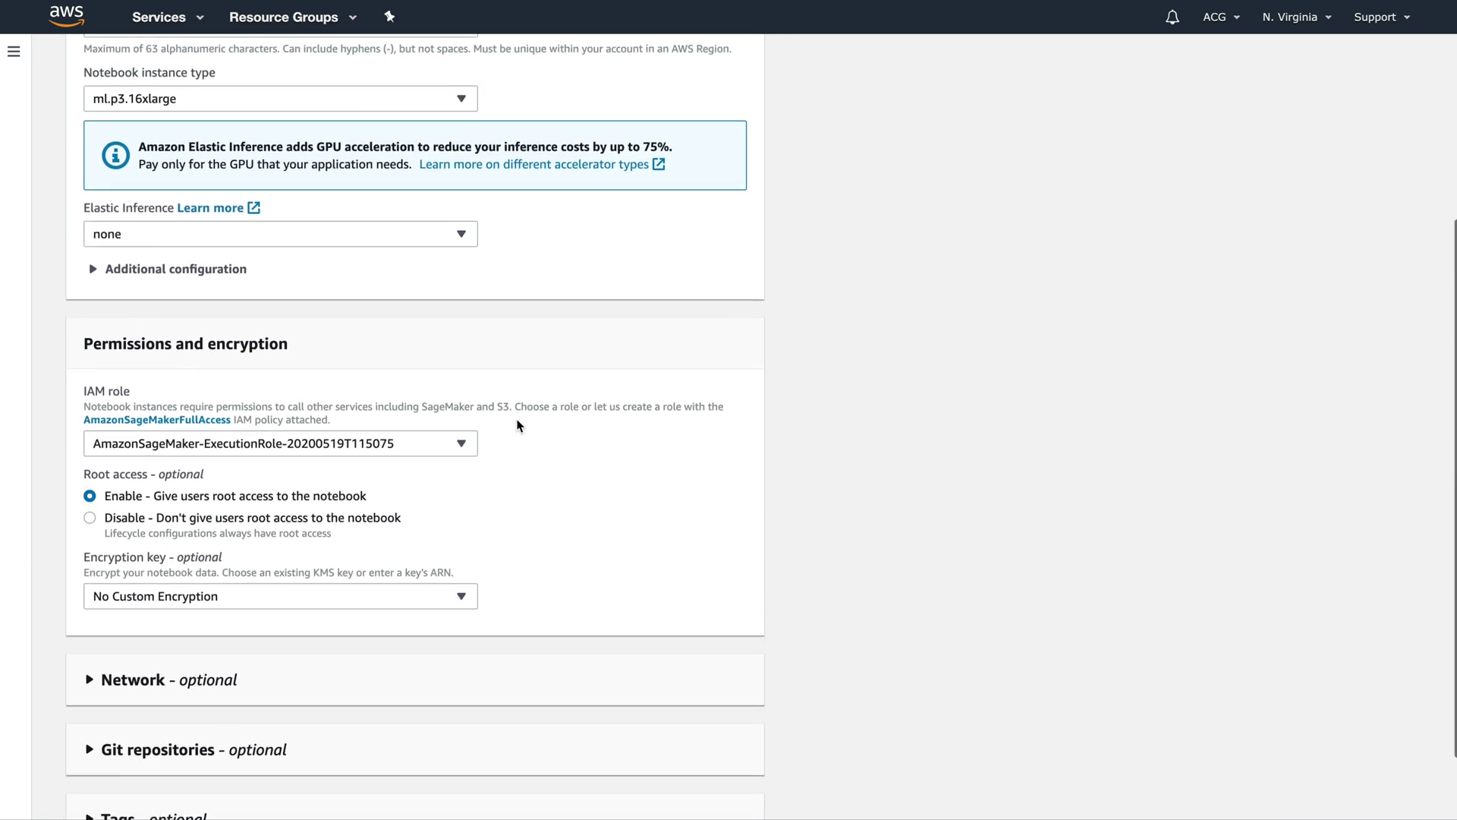
{"action": "scroll", "coordinate": [518, 425], "scroll_direction": "down", "scroll_amount": 1}
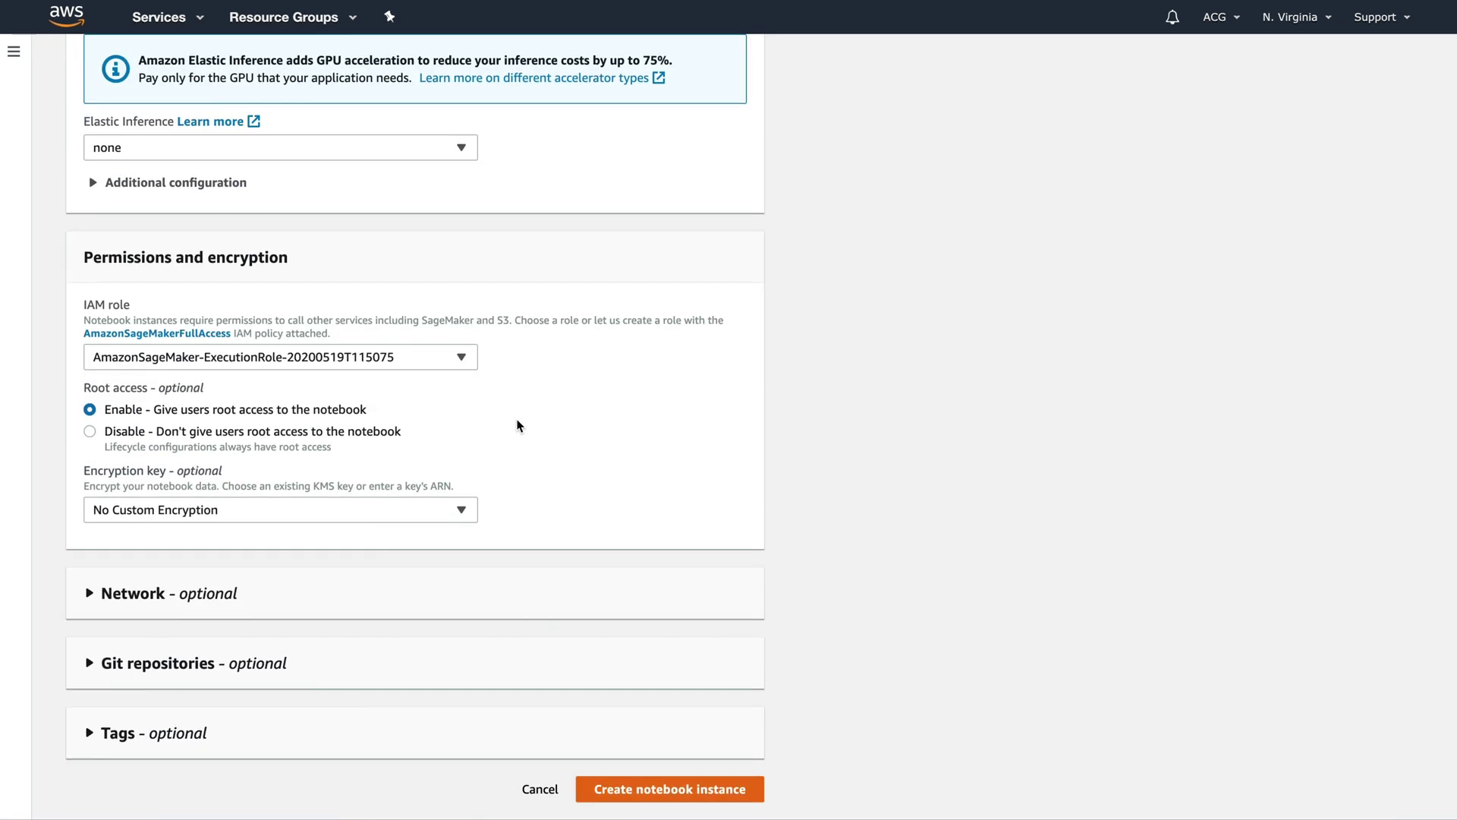
{"action": "left_click", "coordinate": [628, 790]}
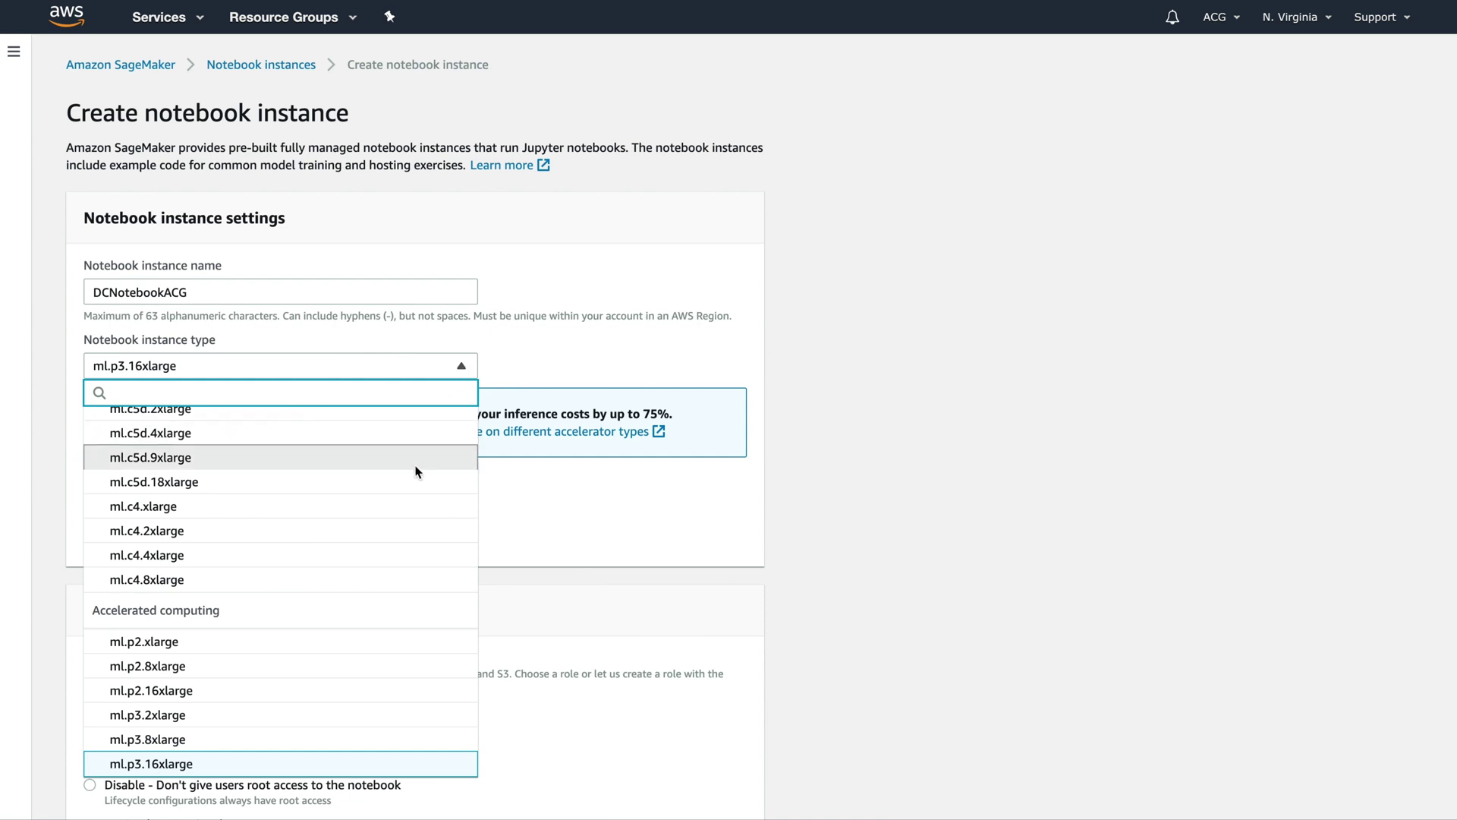
Change the notebook instance type back to ml.c5.4xlarge.
{"action": "scroll", "coordinate": [415, 471], "scroll_direction": "up", "scroll_amount": 10}
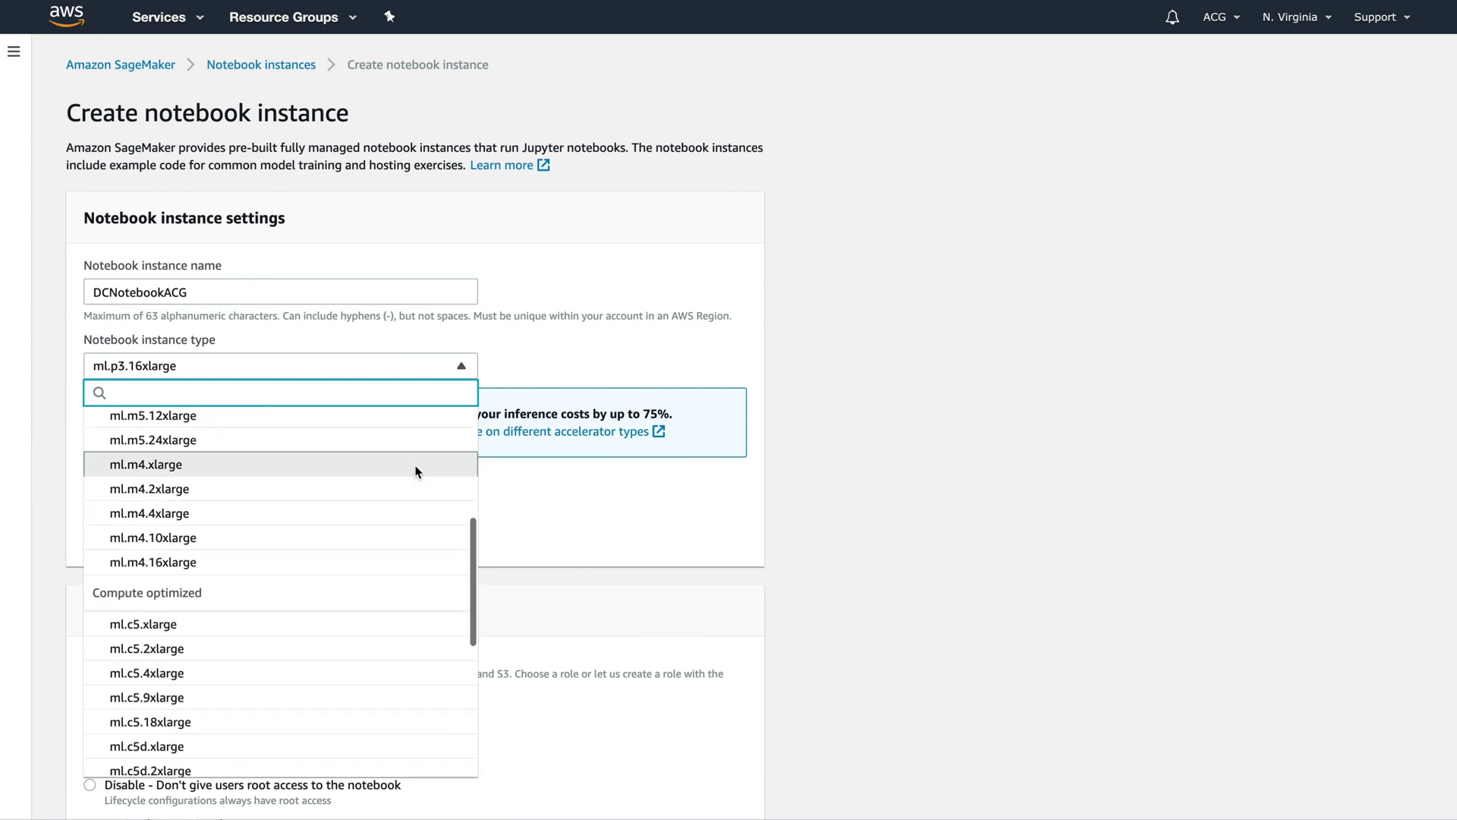
{"action": "scroll", "coordinate": [416, 471], "scroll_direction": "up", "scroll_amount": 1}
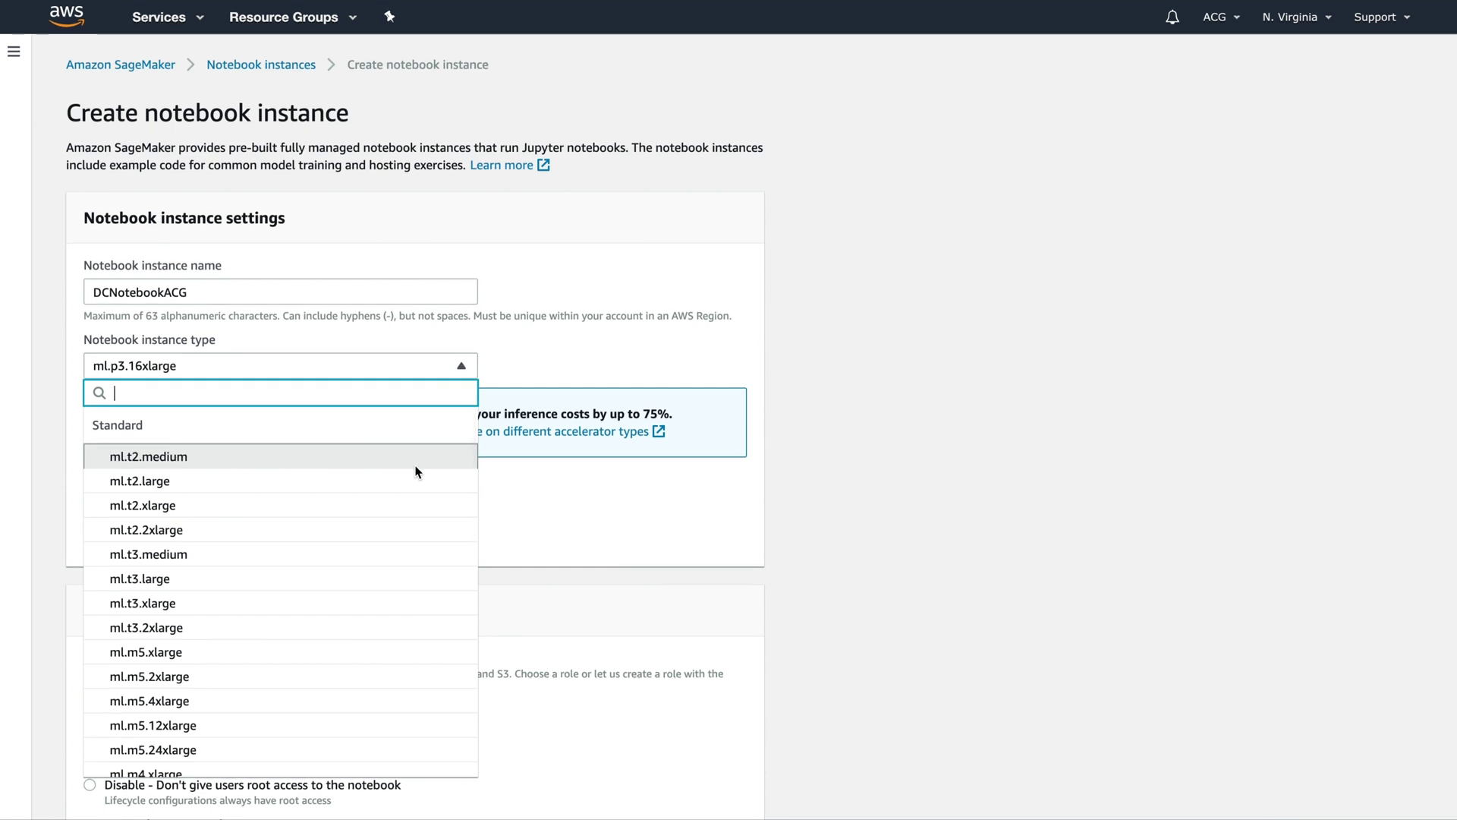
{"action": "scroll", "coordinate": [416, 472], "scroll_direction": "down", "scroll_amount": 5}
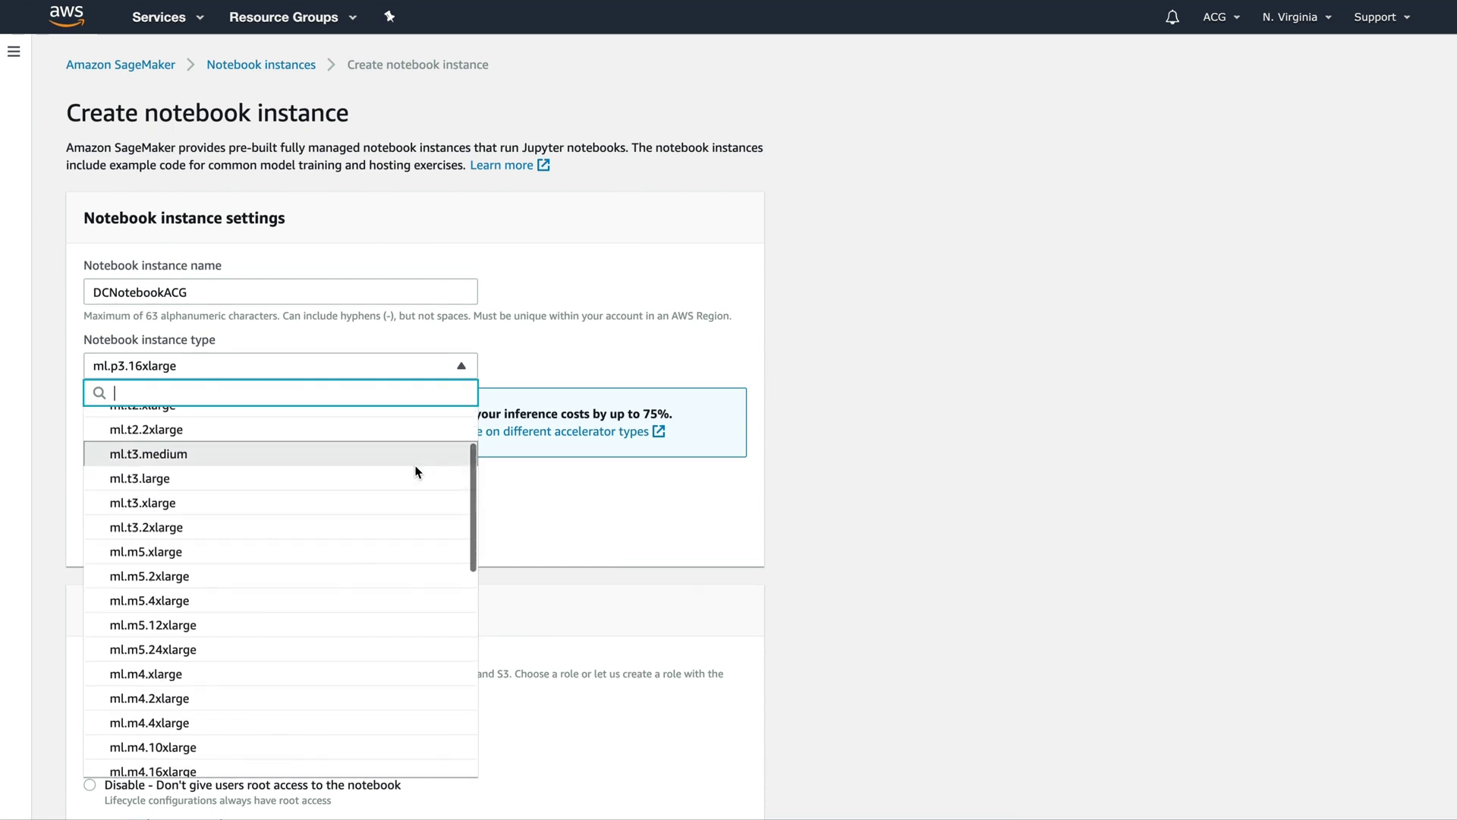
{"action": "scroll", "coordinate": [416, 471], "scroll_direction": "down", "scroll_amount": 3}
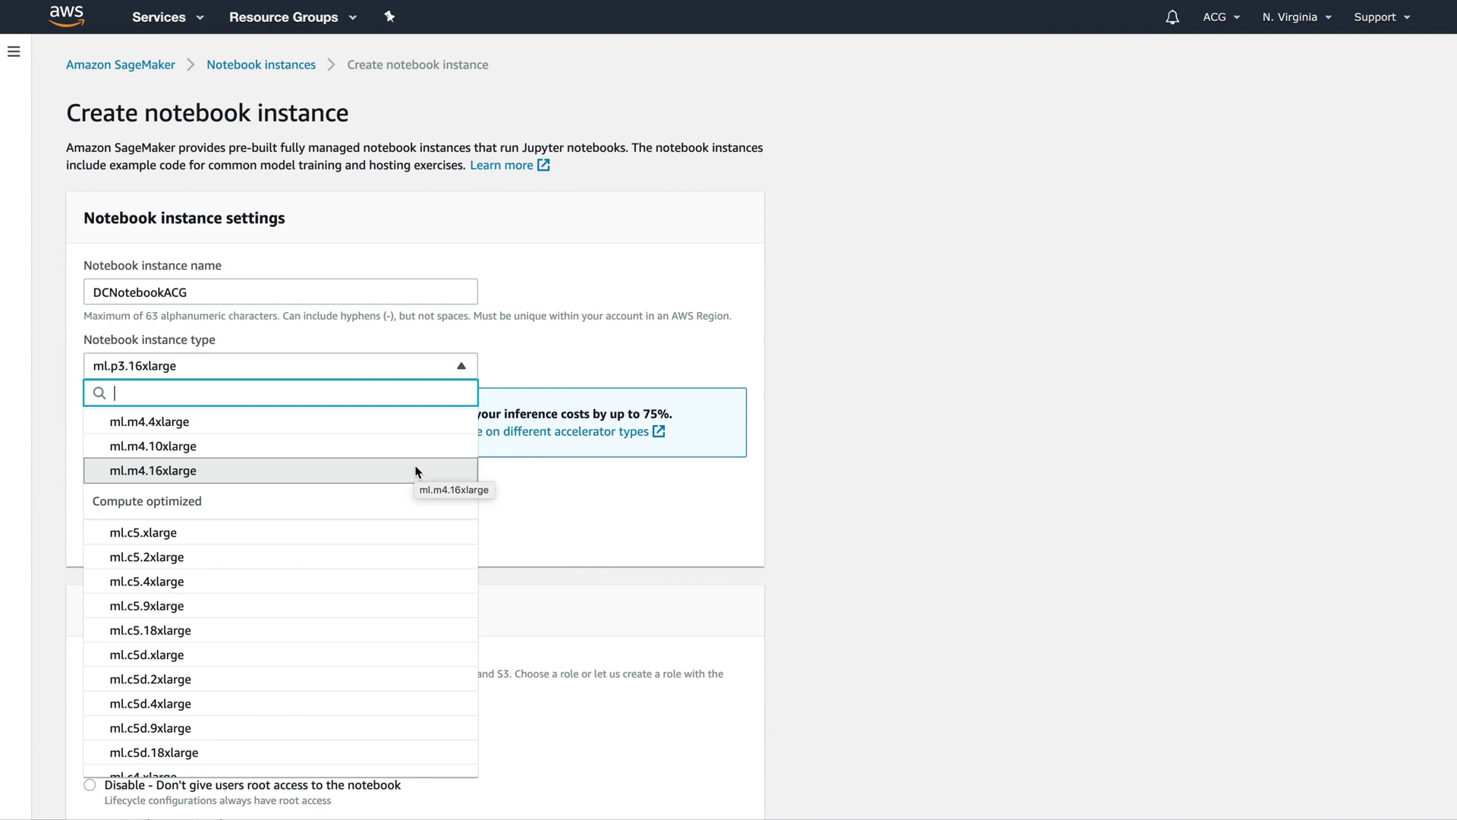
{"action": "left_click", "coordinate": [331, 582]}
Create a new IAM role for the notebook instance with access to any S3 bucket.
{"action": "scroll", "coordinate": [589, 540], "scroll_direction": "down", "scroll_amount": 3}
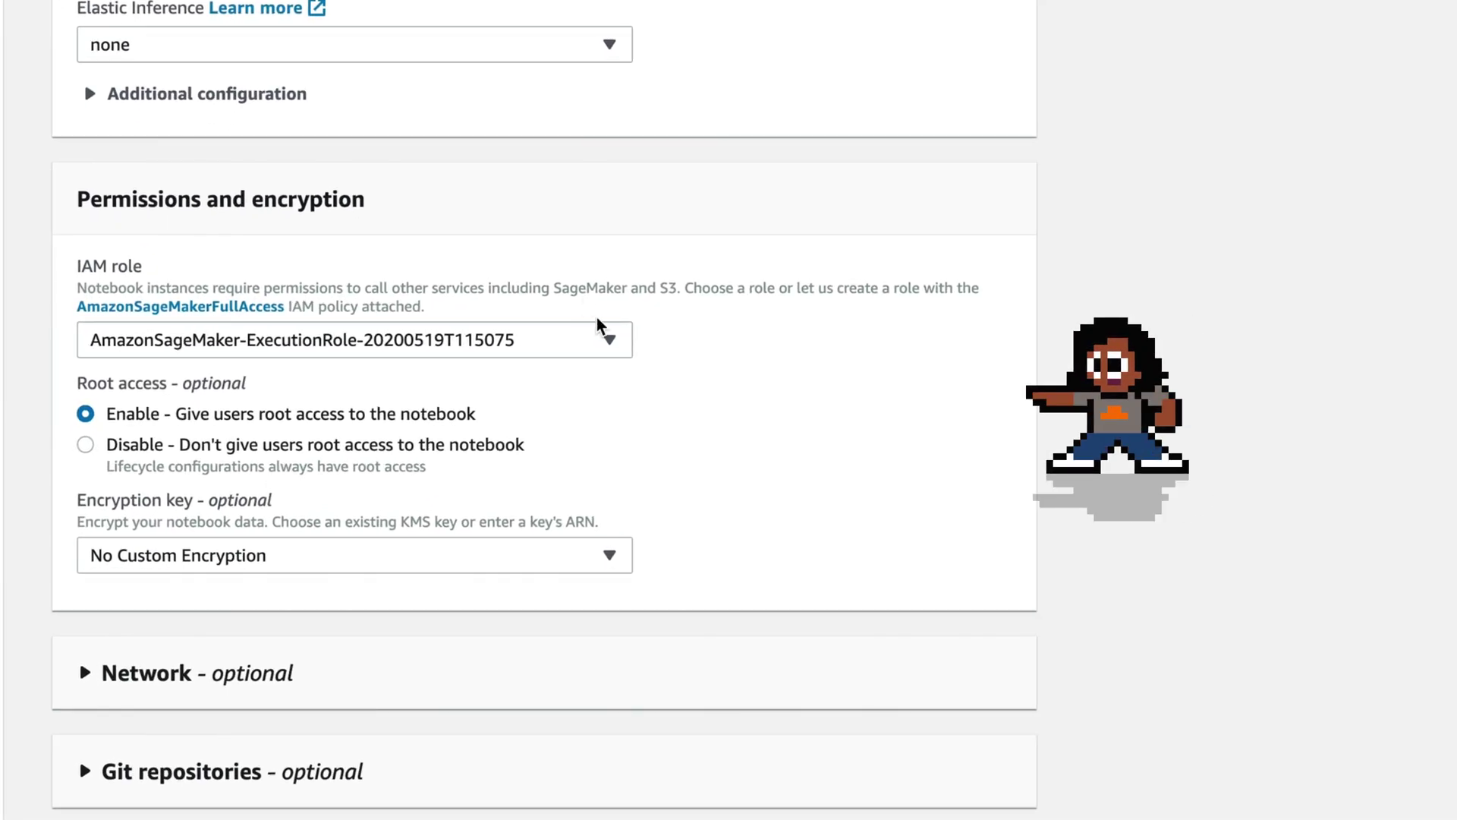
{"action": "left_click", "coordinate": [604, 338]}
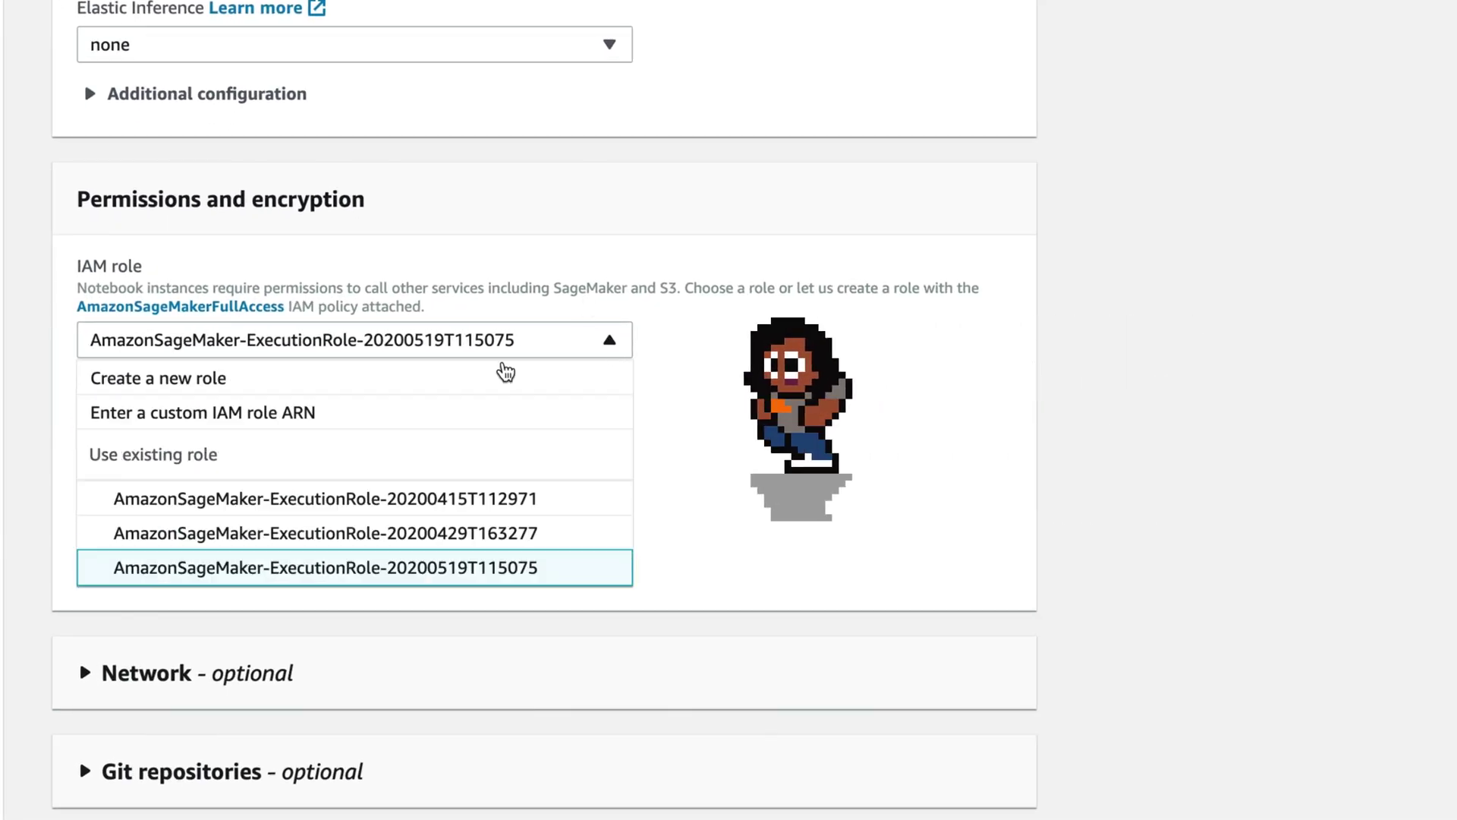
{"action": "left_click", "coordinate": [471, 377]}
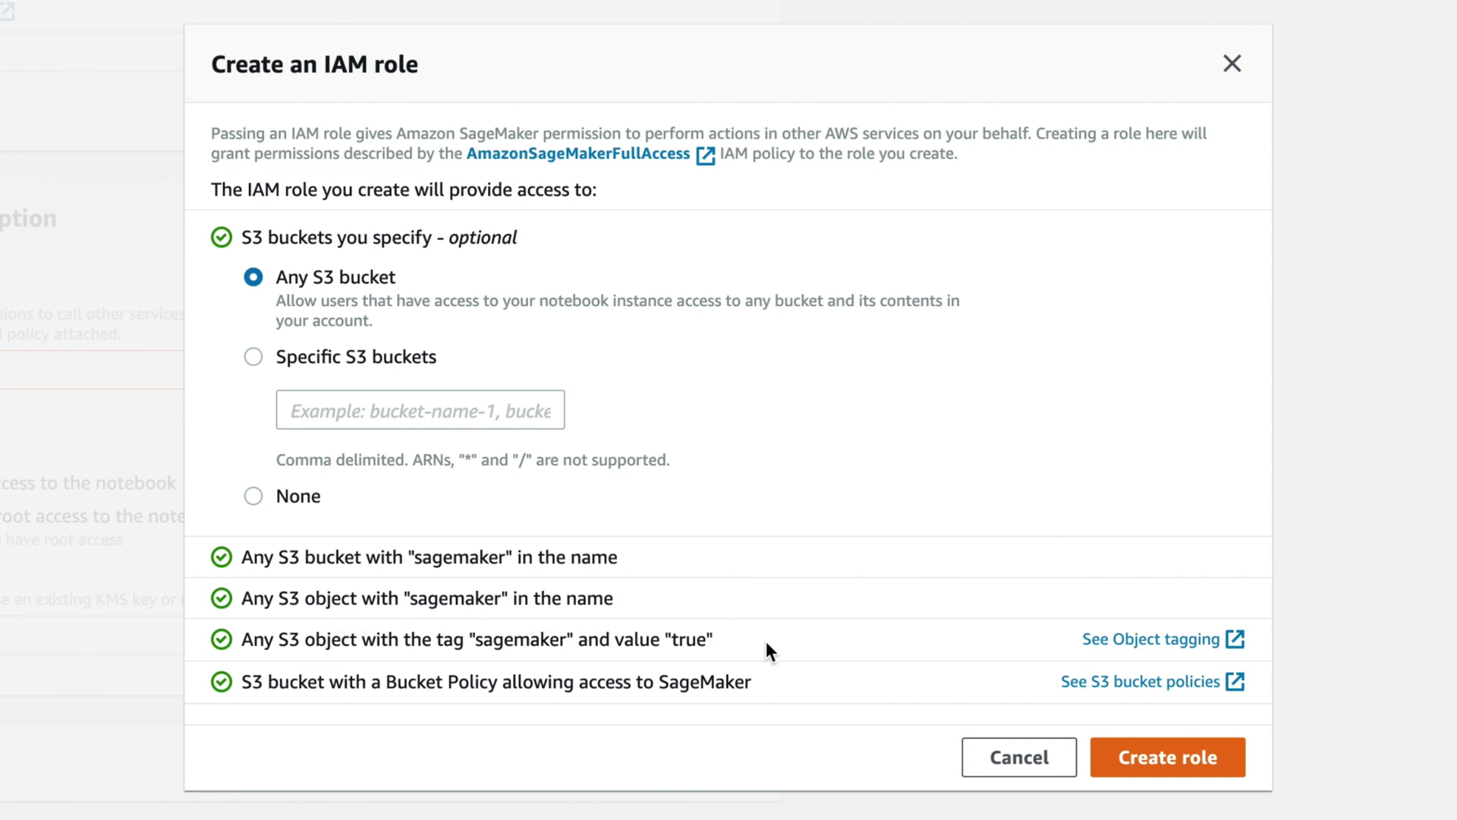
{"action": "left_click", "coordinate": [1131, 754]}
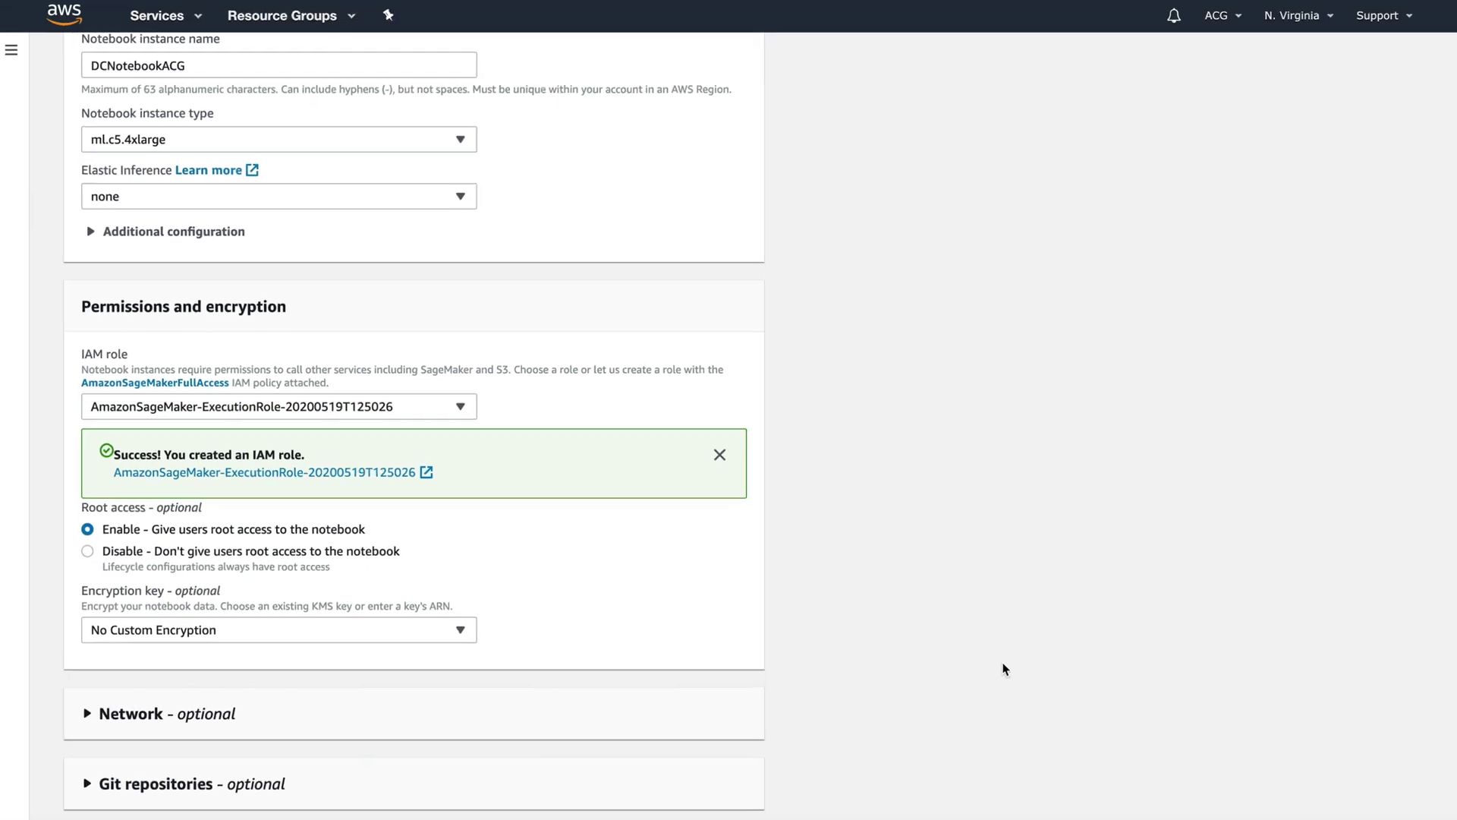
Expand the optional Git repositories settings and copy the Series_DeepComposer repository URL from its GitHub page.
{"action": "scroll", "coordinate": [741, 602], "scroll_direction": "down", "scroll_amount": 2}
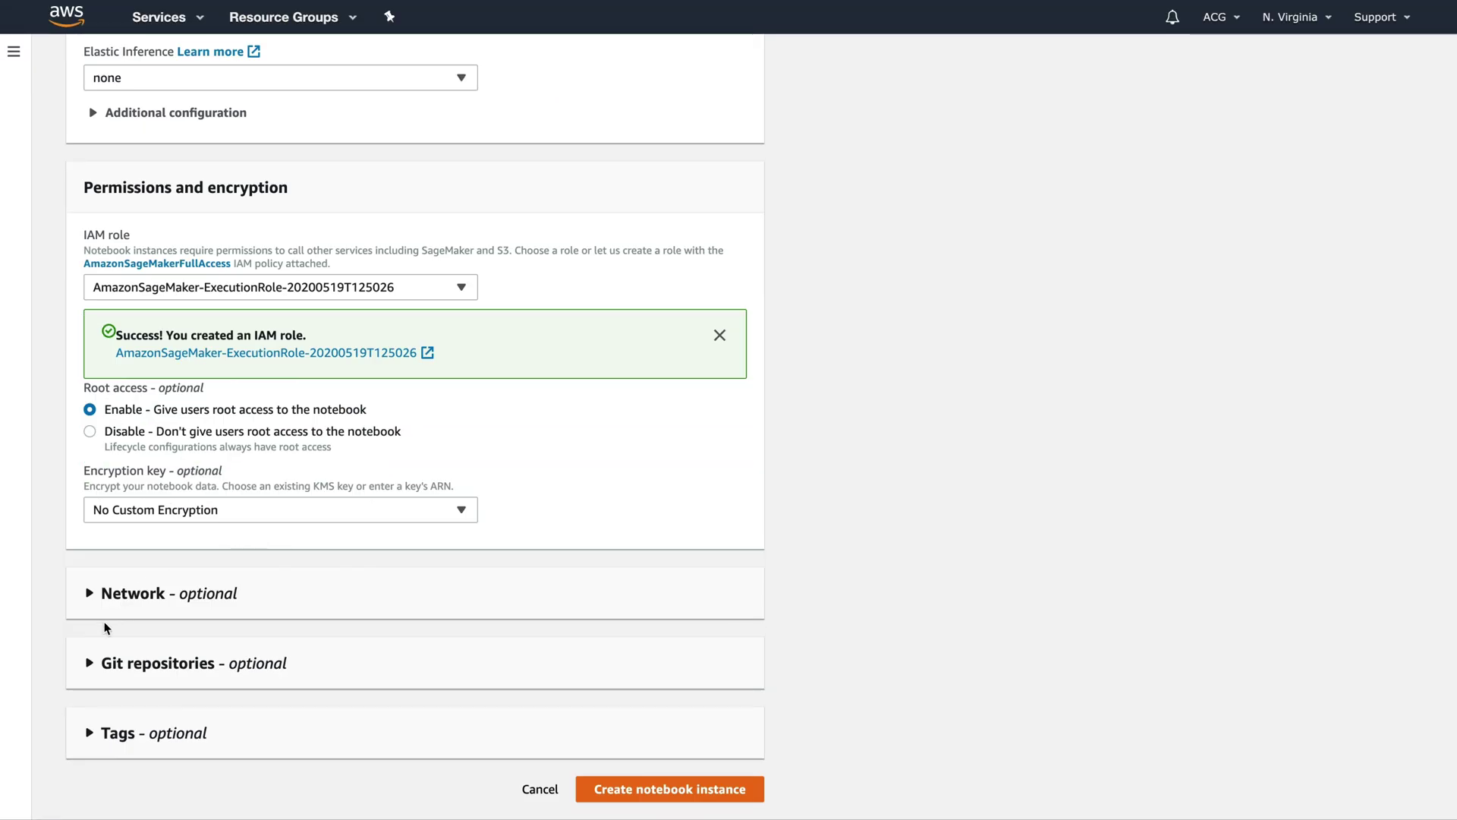
{"action": "left_click", "coordinate": [89, 665]}
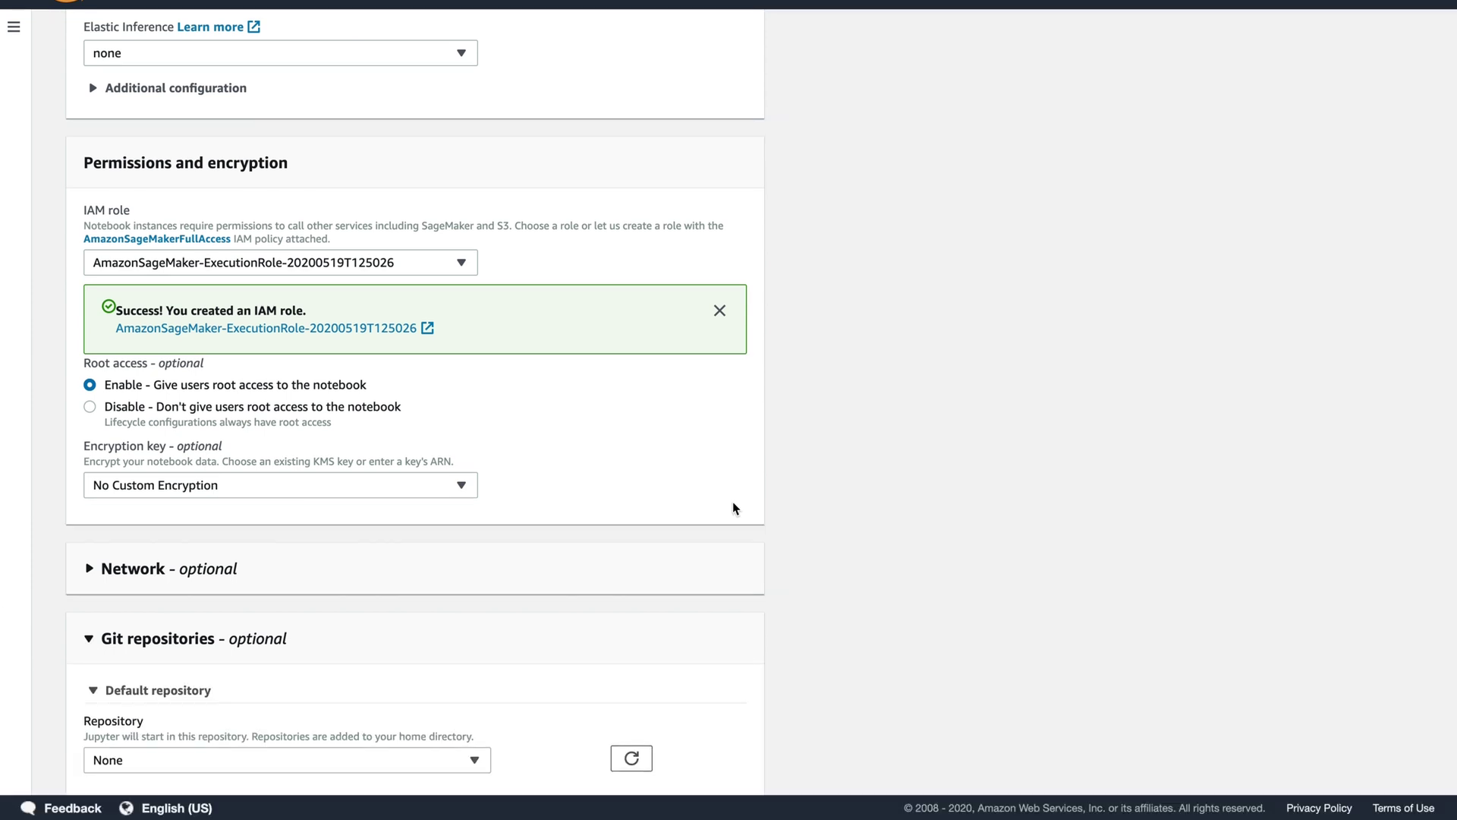
{"action": "scroll", "coordinate": [734, 532], "scroll_direction": "down", "scroll_amount": 3}
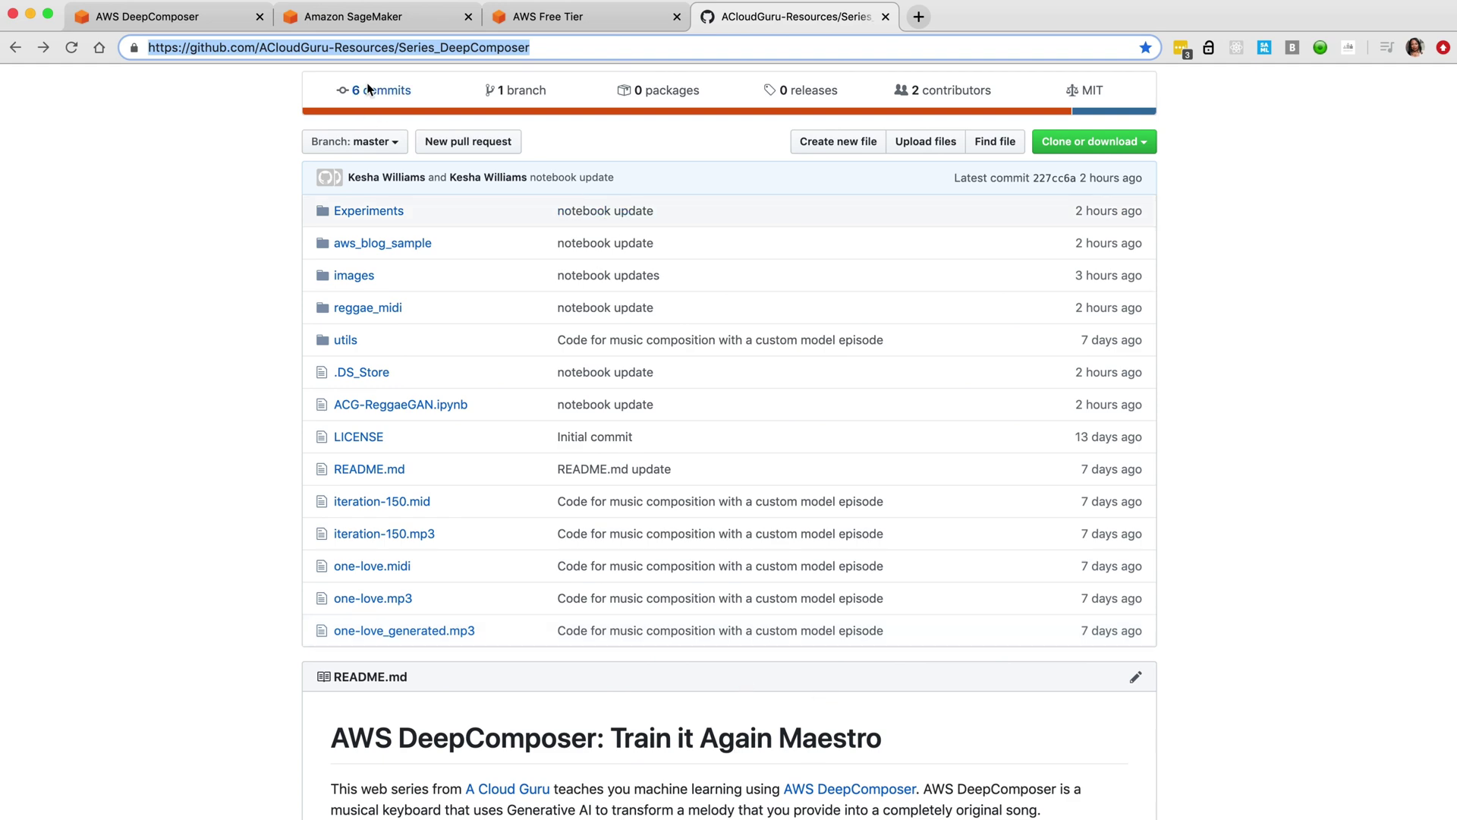
{"action": "left_click", "coordinate": [544, 47]}
{"action": "key", "text": "super+a"}
{"action": "key", "text": "ctrl+c"}
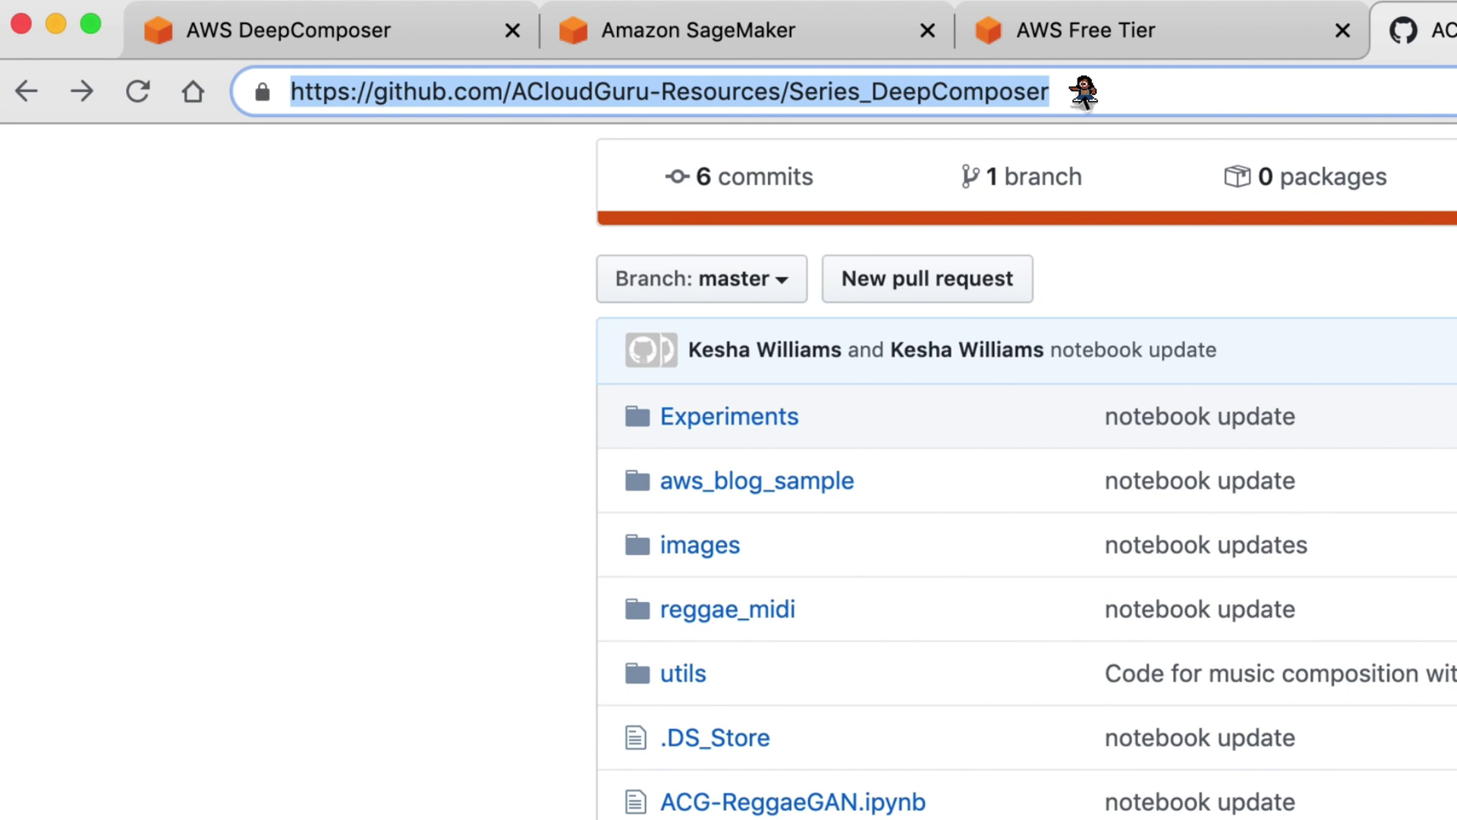
{"action": "scroll", "coordinate": [1427, 675], "scroll_direction": "down", "scroll_amount": 5}
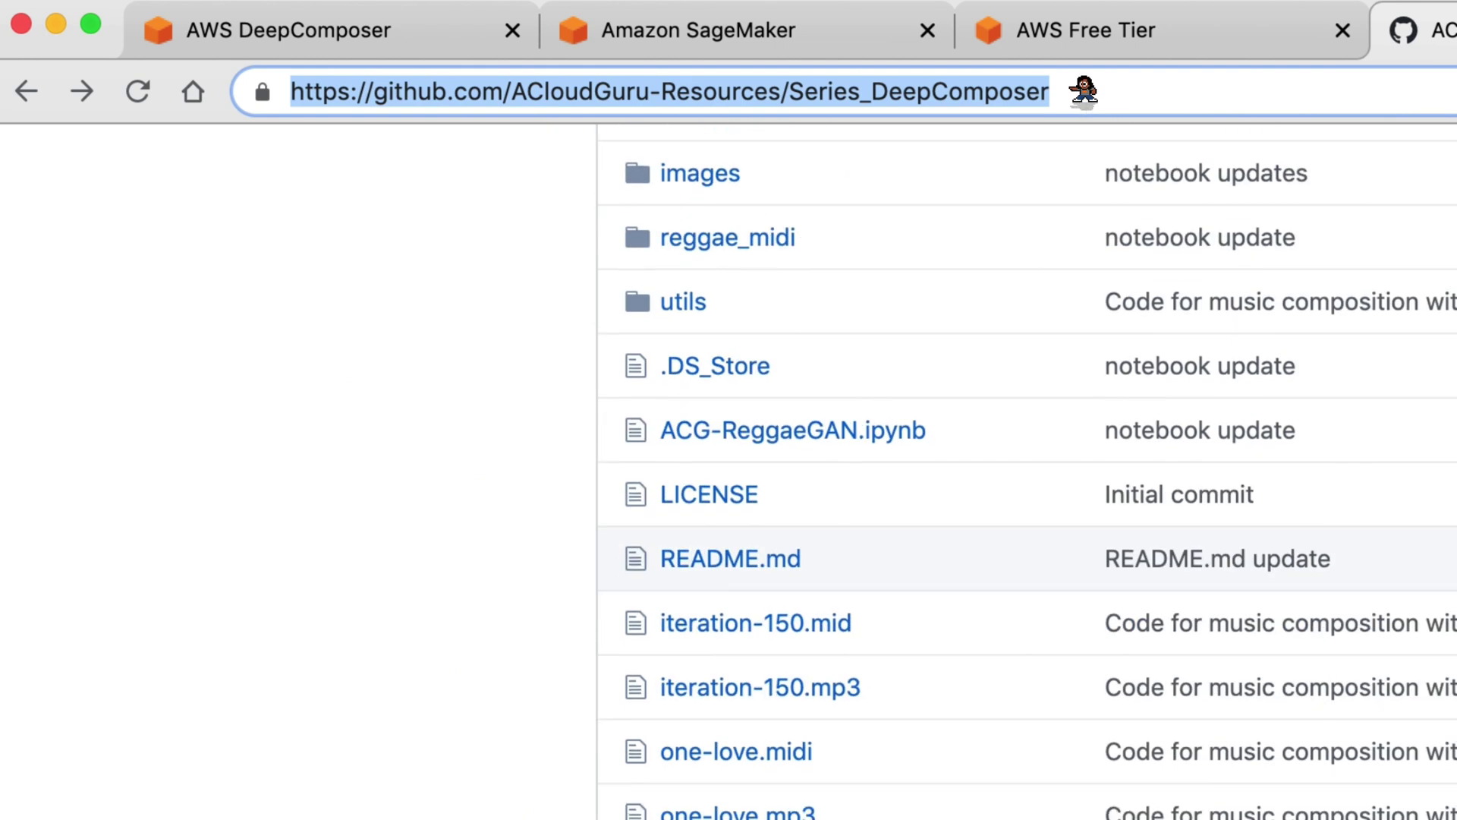
{"action": "scroll", "coordinate": [1028, 471], "scroll_direction": "up", "scroll_amount": 3}
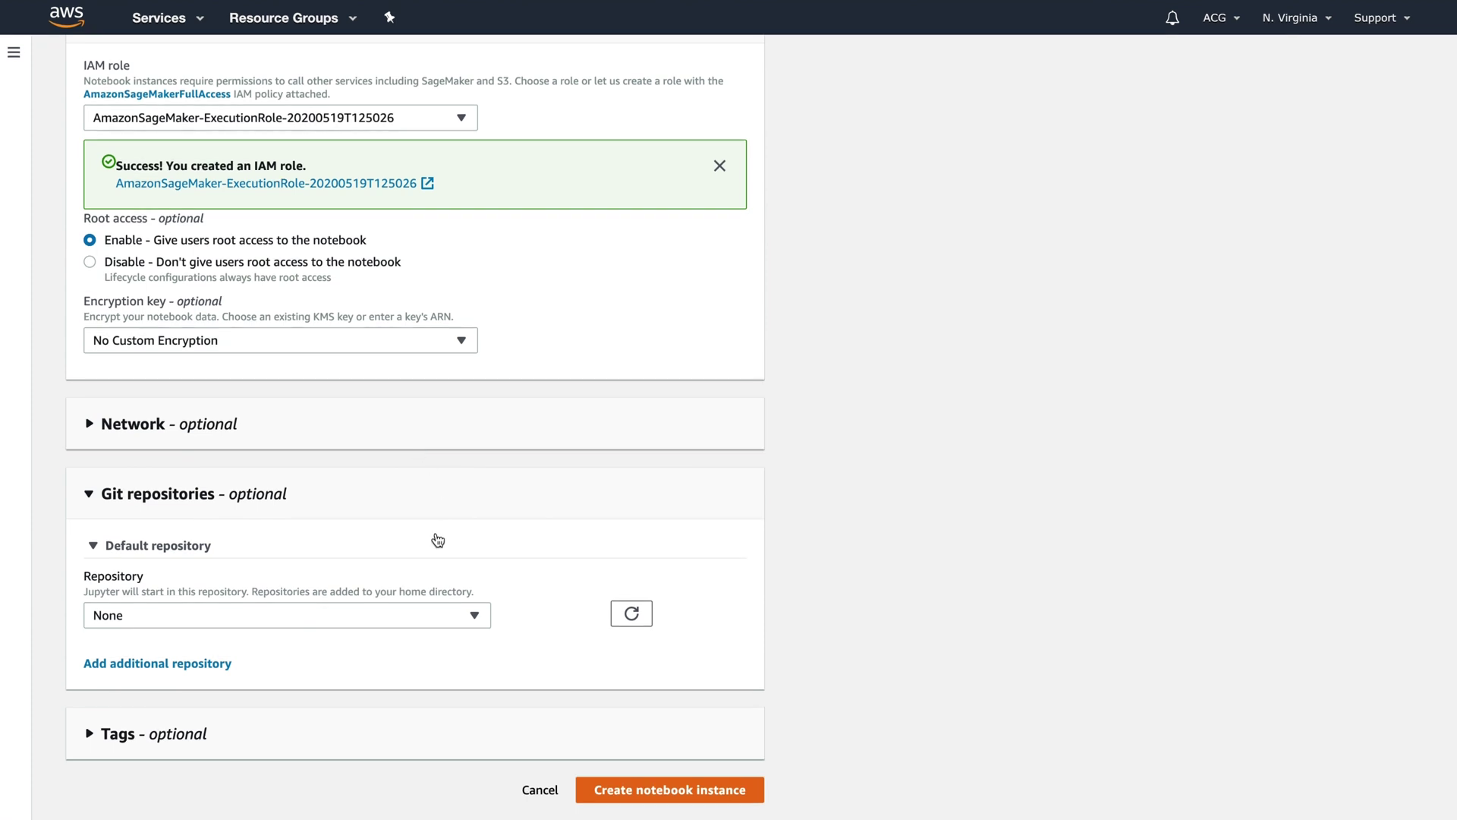
{"action": "left_click", "coordinate": [477, 615]}
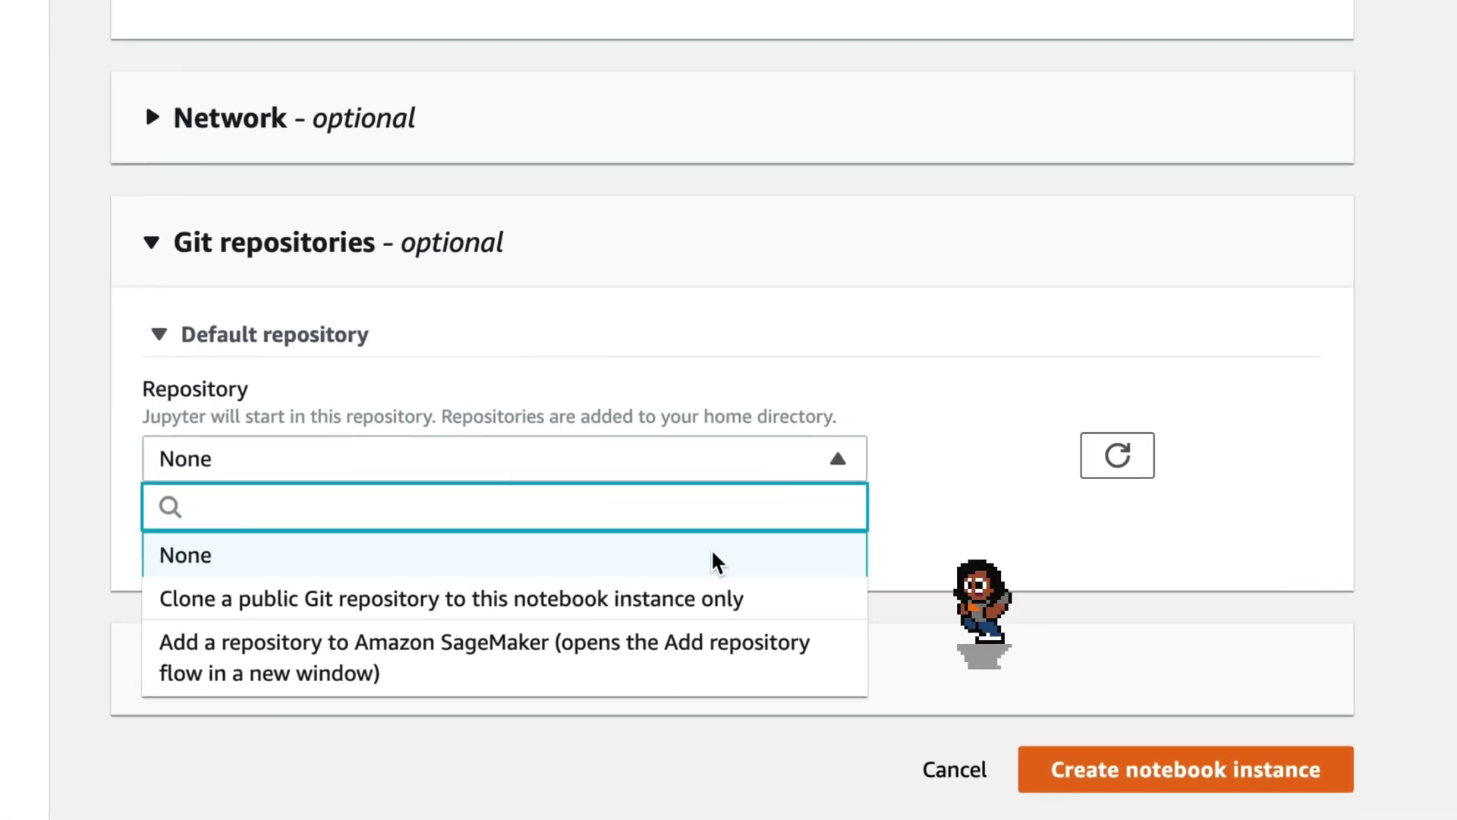
{"action": "left_click", "coordinate": [693, 596]}
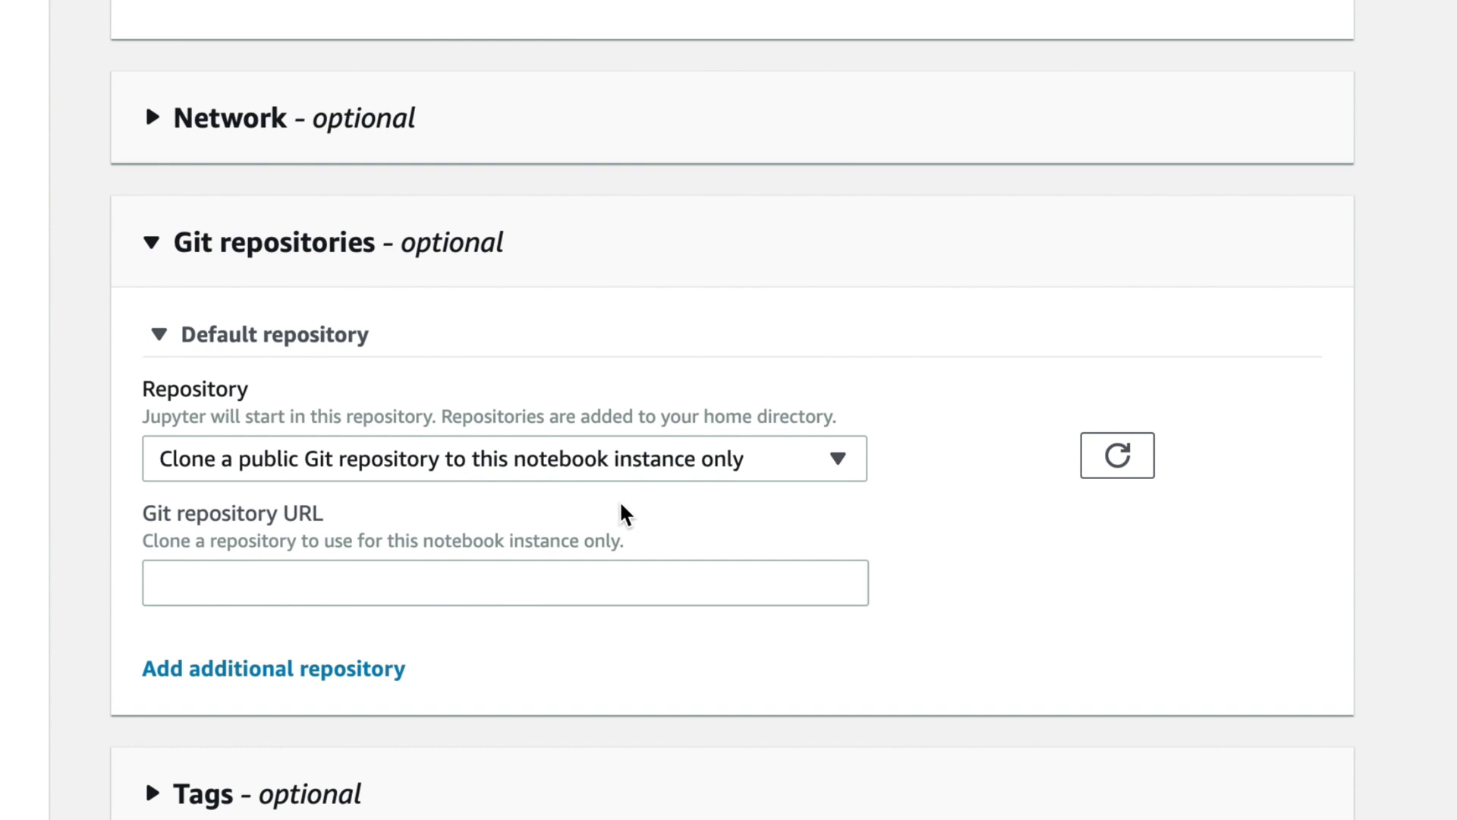
{"action": "left_click", "coordinate": [561, 580]}
{"action": "key", "text": "ctrl+v"}
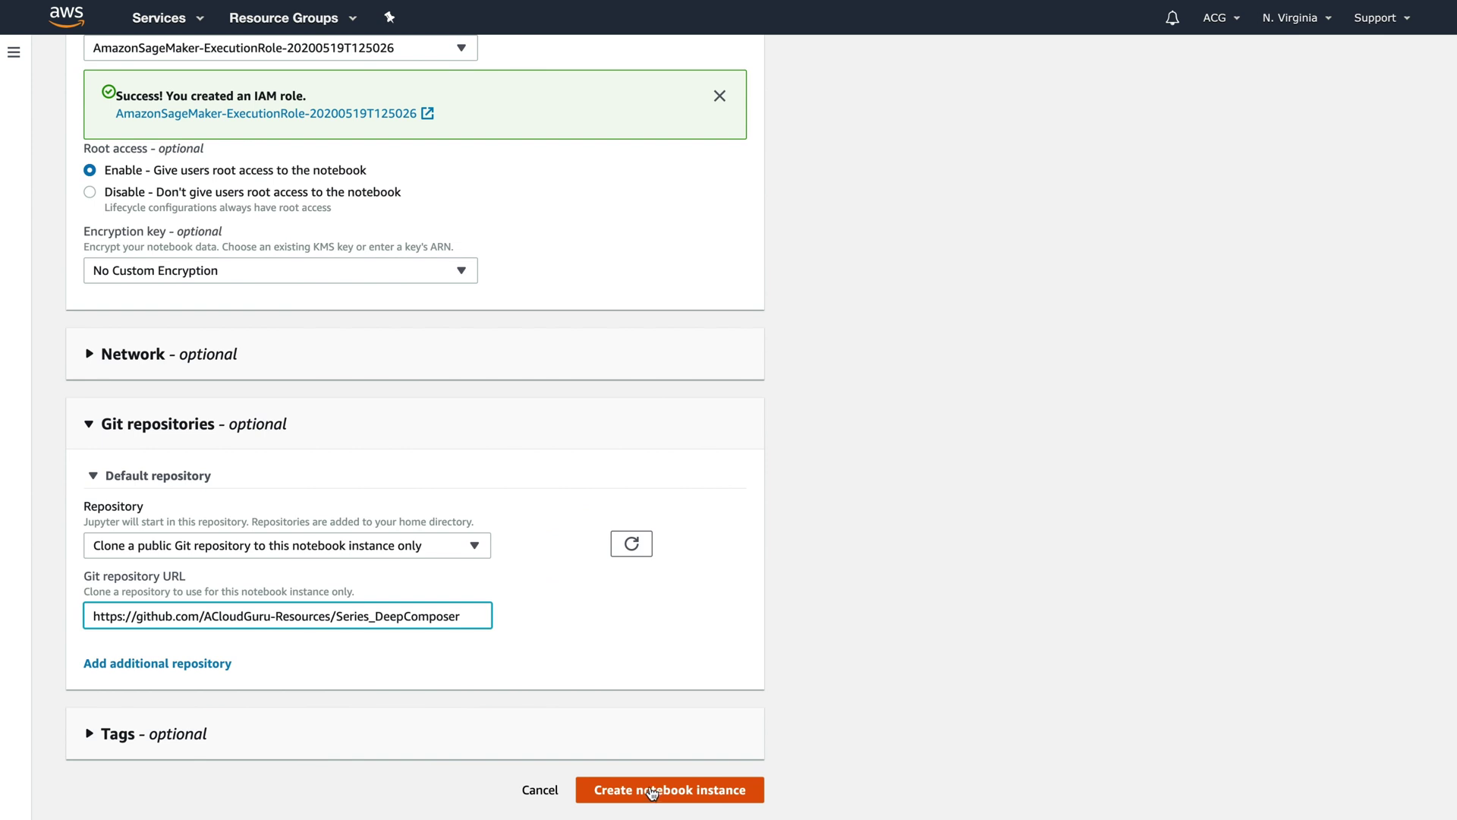
{"action": "left_click", "coordinate": [652, 791]}
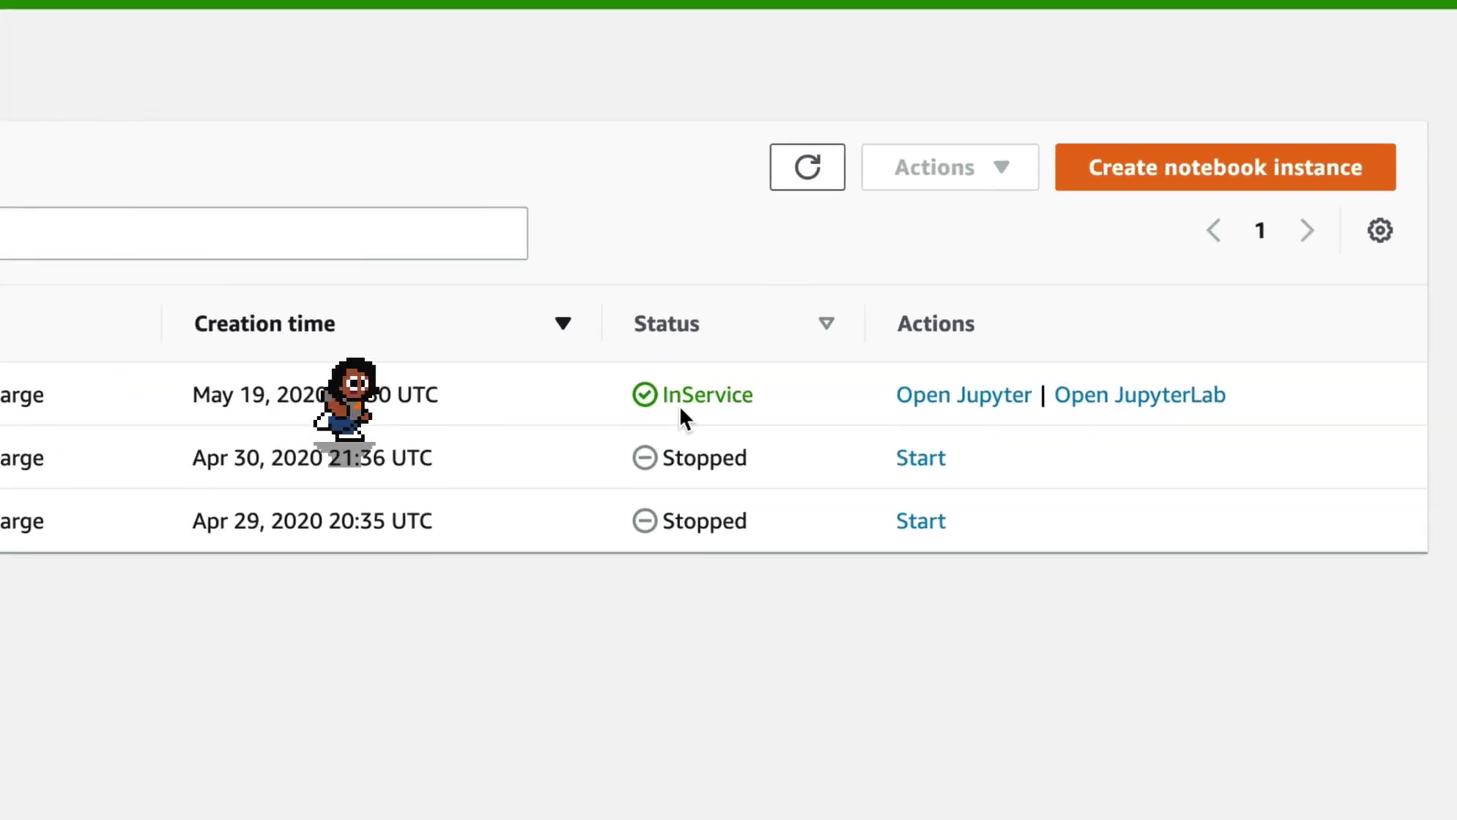
Open the new instance in Jupyter and read through ACG-ReggaeGAN.ipynb from the environment setup to the MIDI File Review section.
{"action": "left_click", "coordinate": [888, 411]}
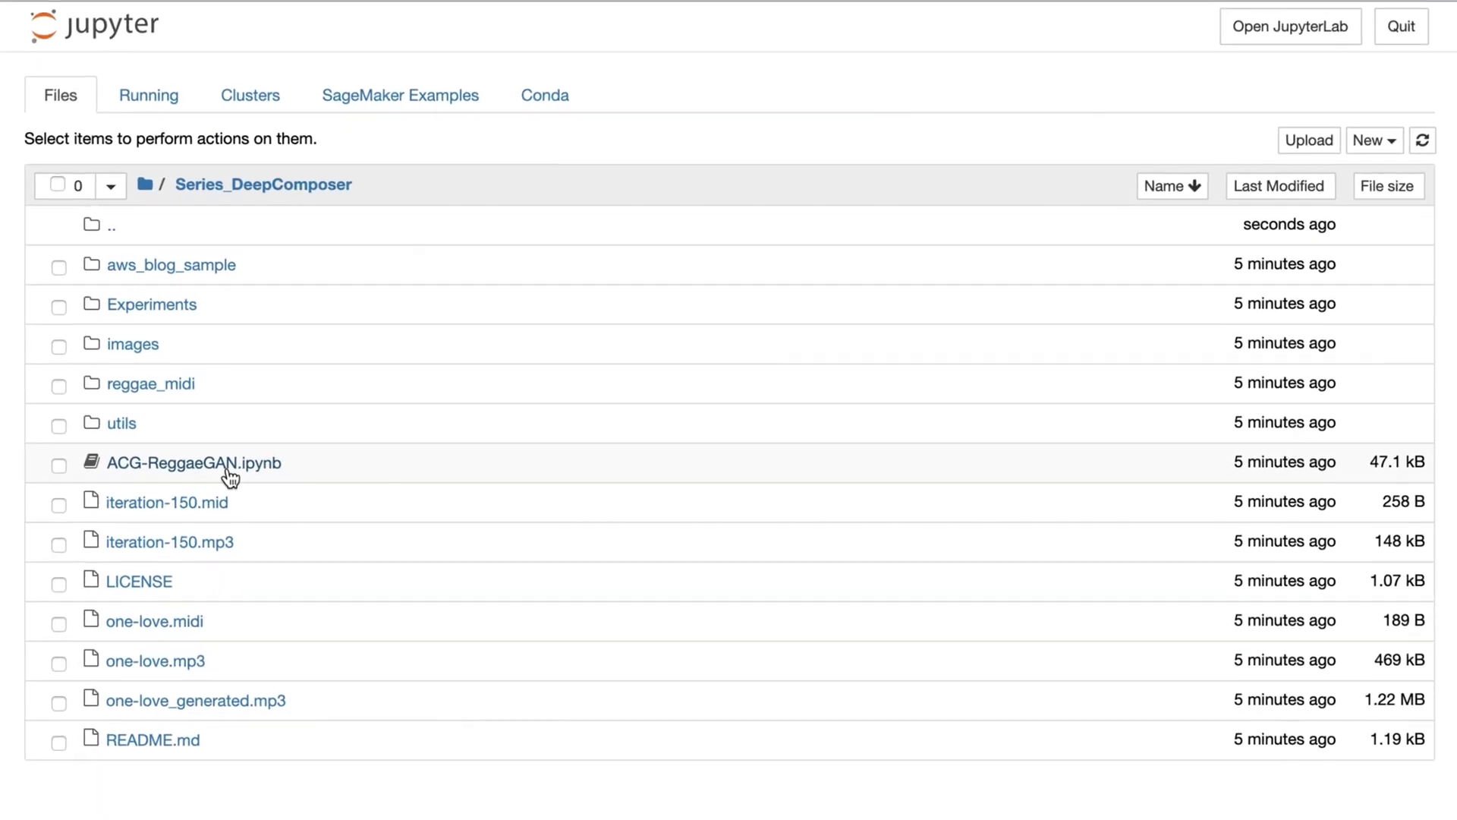
{"action": "left_click", "coordinate": [230, 477]}
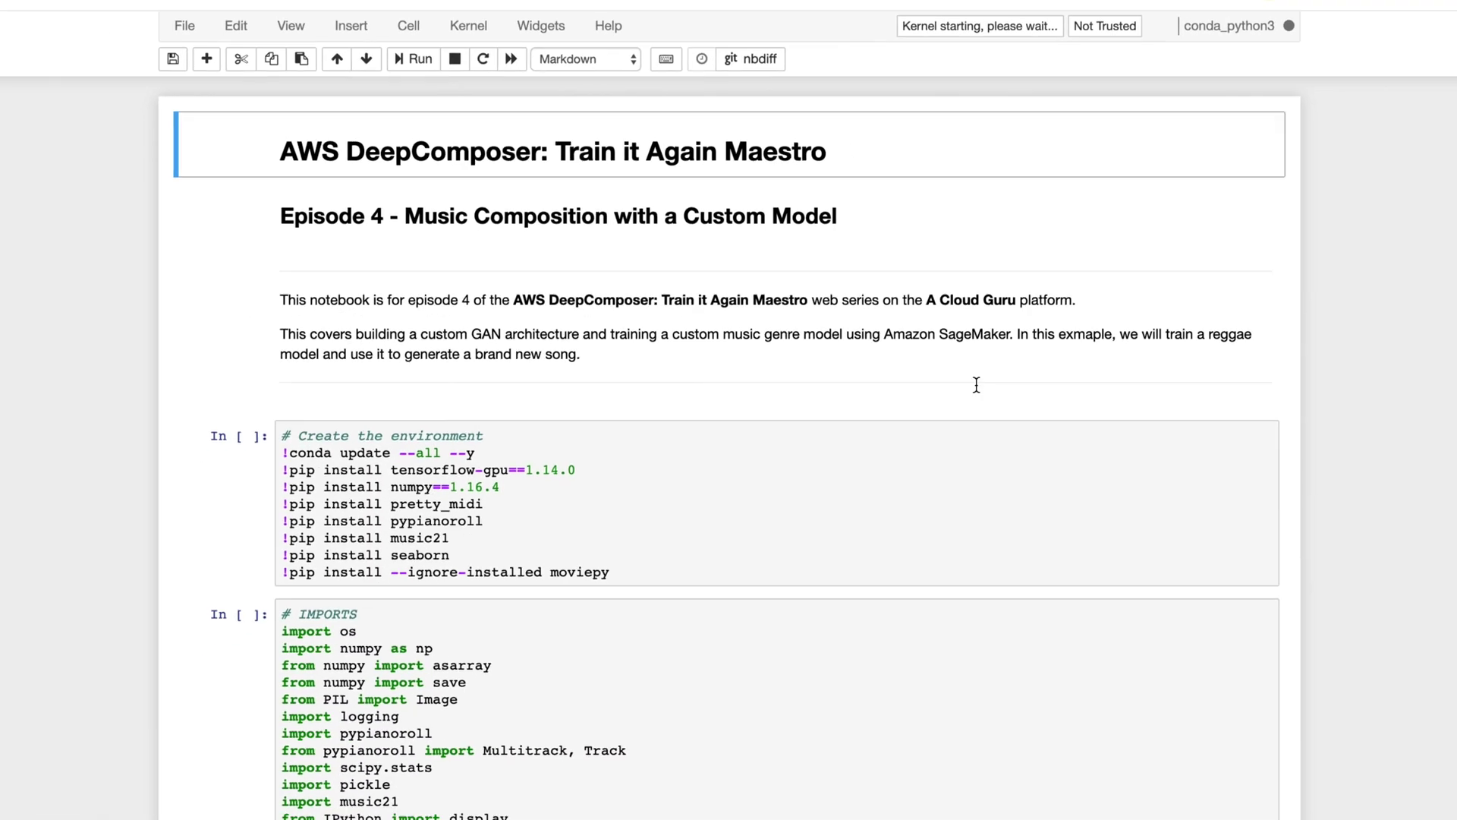
{"action": "scroll", "coordinate": [1139, 407], "scroll_direction": "down", "scroll_amount": 5}
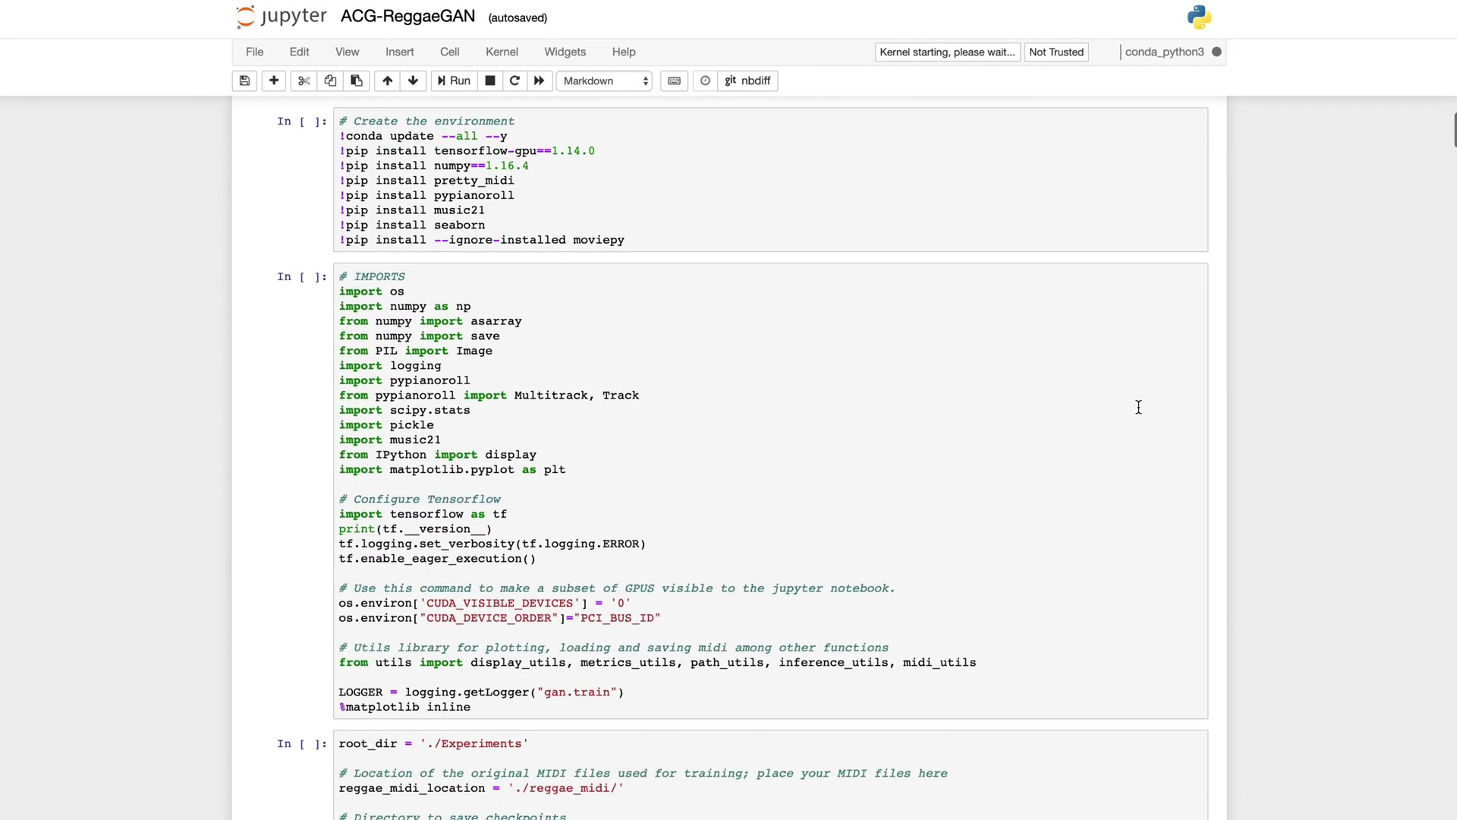
{"action": "scroll", "coordinate": [1139, 407], "scroll_direction": "down", "scroll_amount": 9}
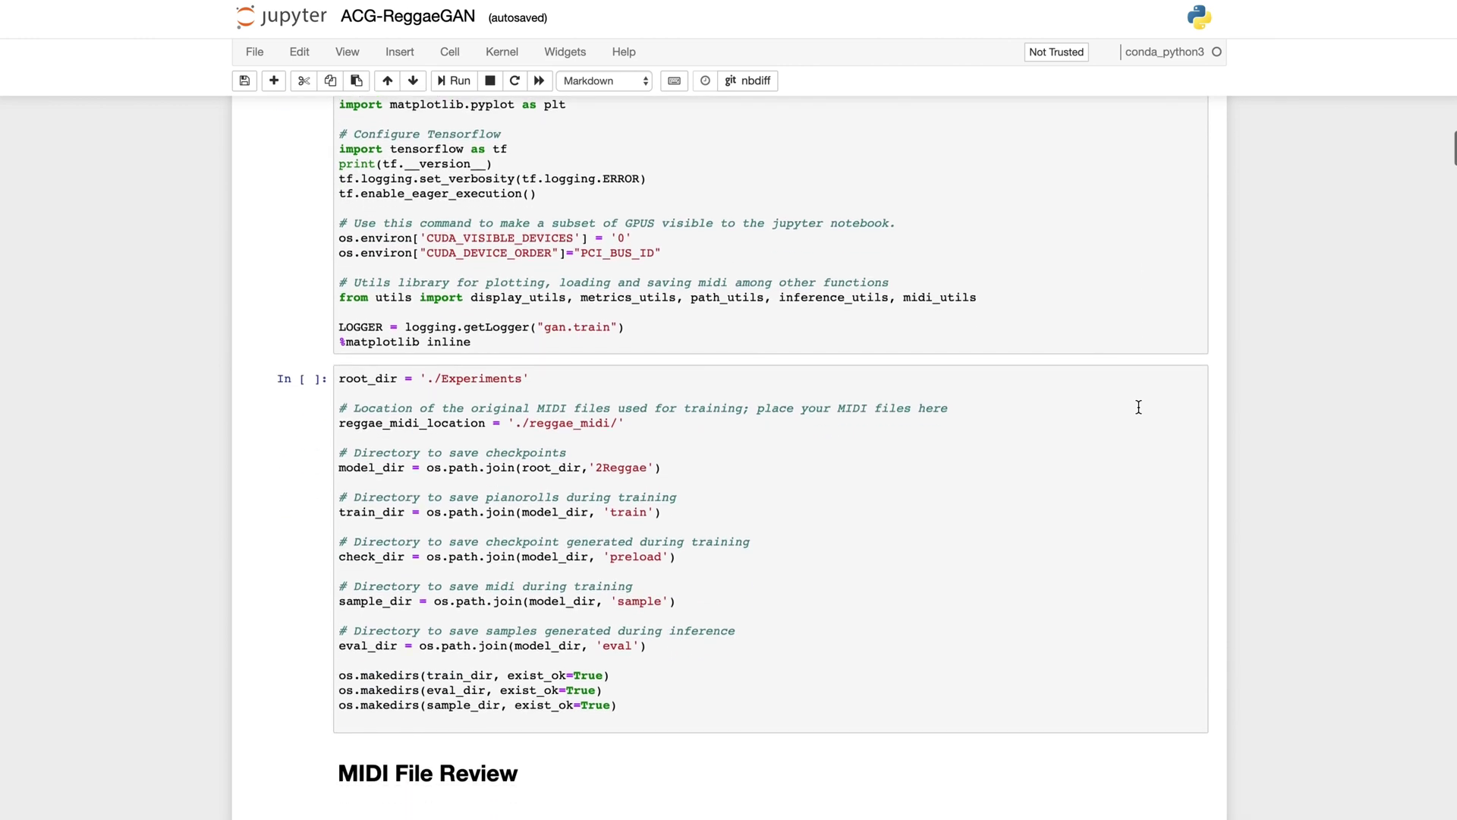
{"action": "scroll", "coordinate": [1139, 407], "scroll_direction": "down", "scroll_amount": 1}
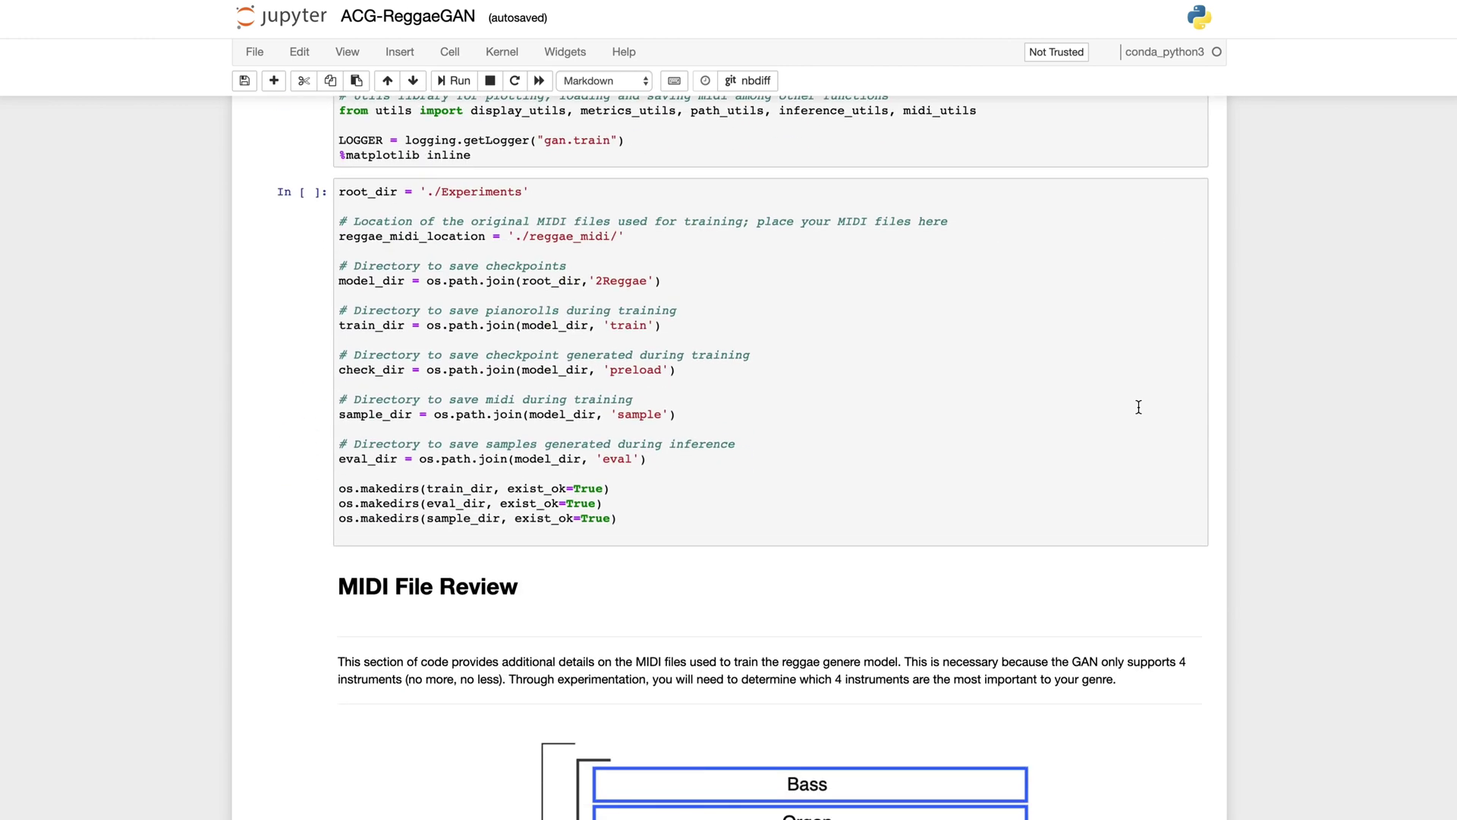
{"action": "scroll", "coordinate": [1139, 407], "scroll_direction": "down", "scroll_amount": 4}
{"action": "scroll", "coordinate": [1139, 407], "scroll_direction": "down", "scroll_amount": 10}
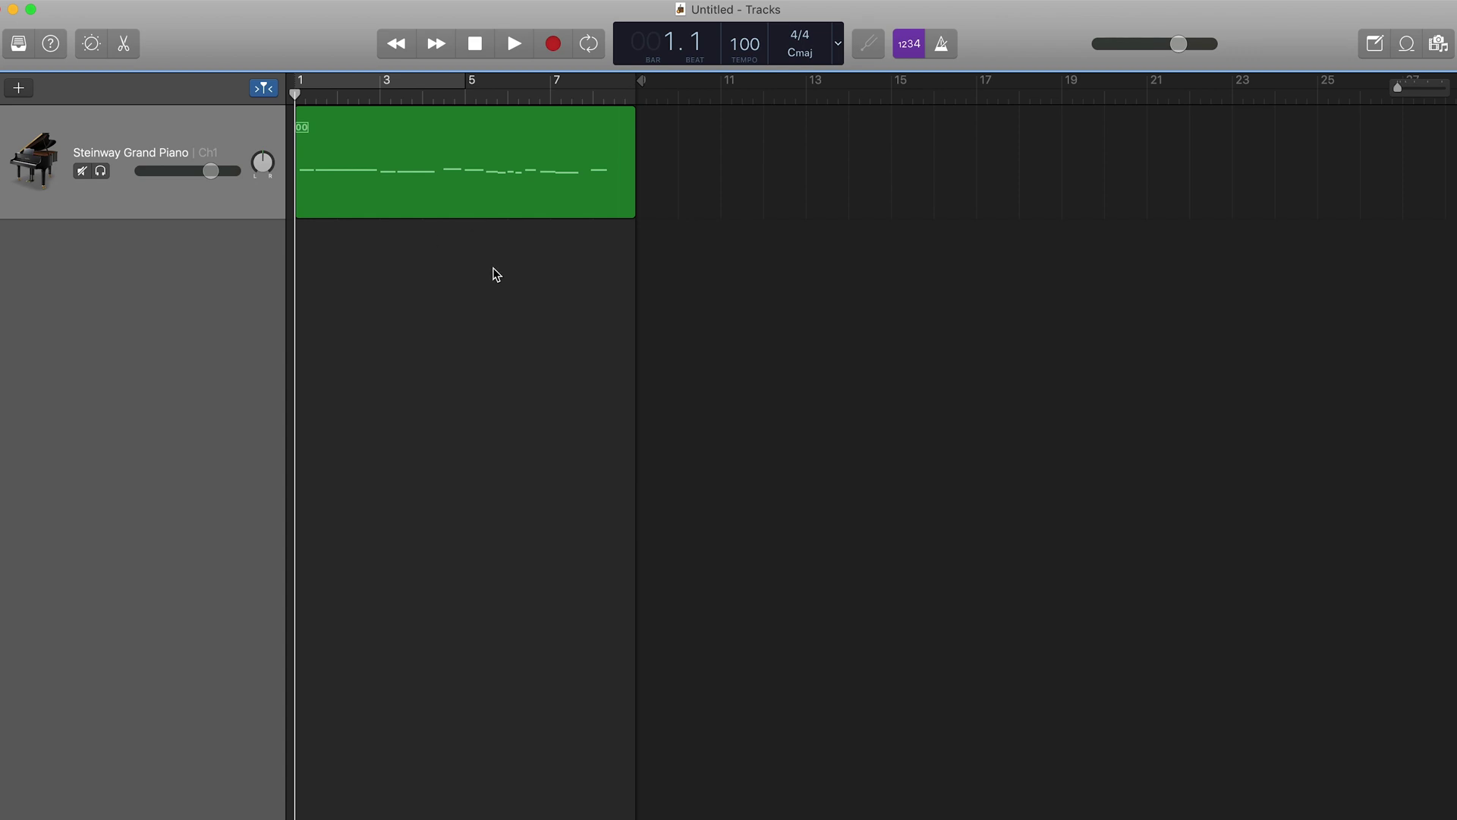
Switch to GarageBand and play back the piano melody and the four-track generated composition.
{"action": "left_click", "coordinate": [515, 44]}
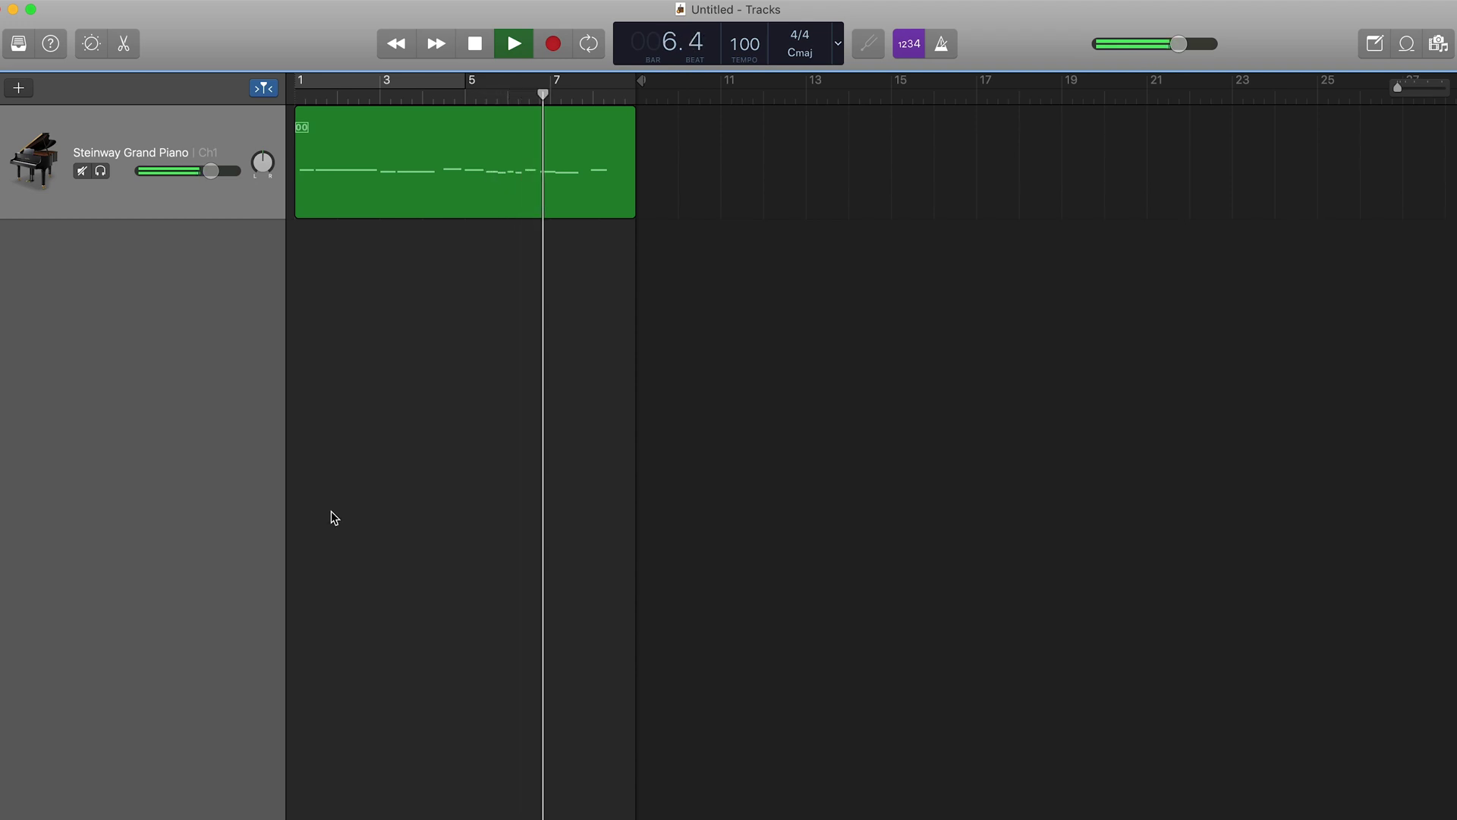
{"action": "left_click", "coordinate": [475, 47]}
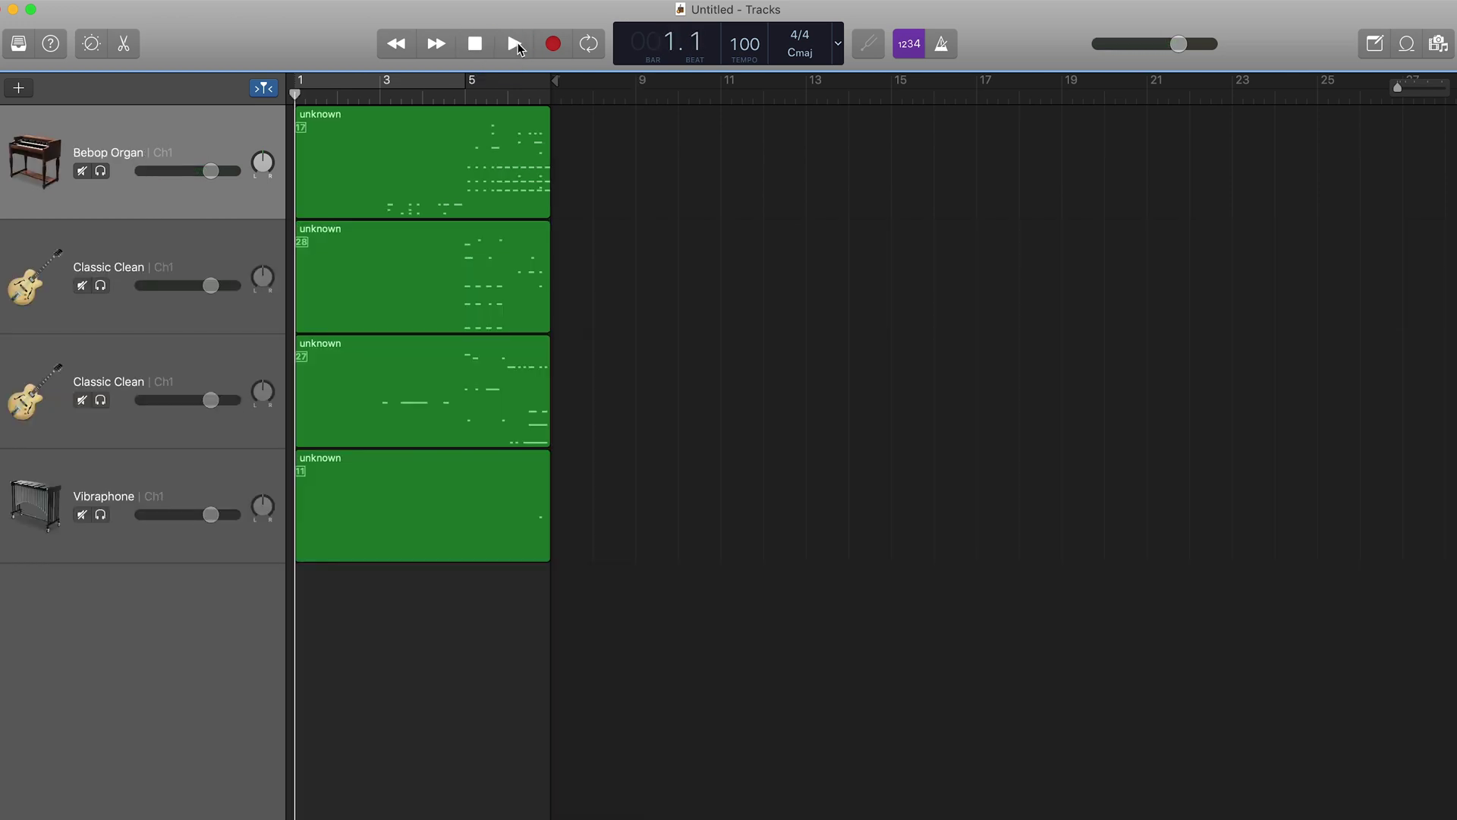
{"action": "key", "text": "space"}
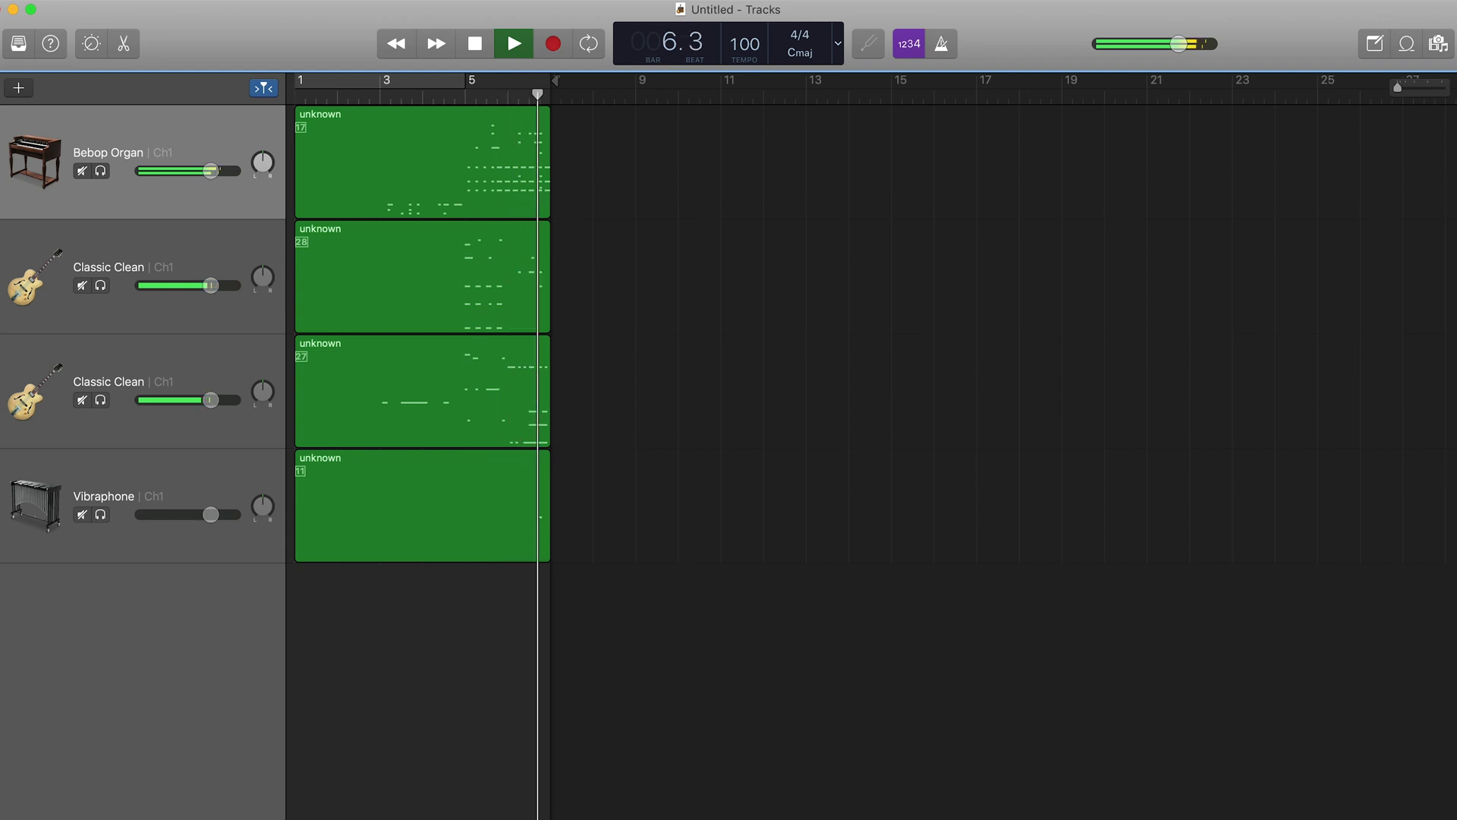
{"action": "key", "text": "space"}
Add a Drummer track with the Hip Hop Boom Bap drummer and the Roots drum kit, extending its regions to bar 17.
{"action": "left_click", "coordinate": [370, 100]}
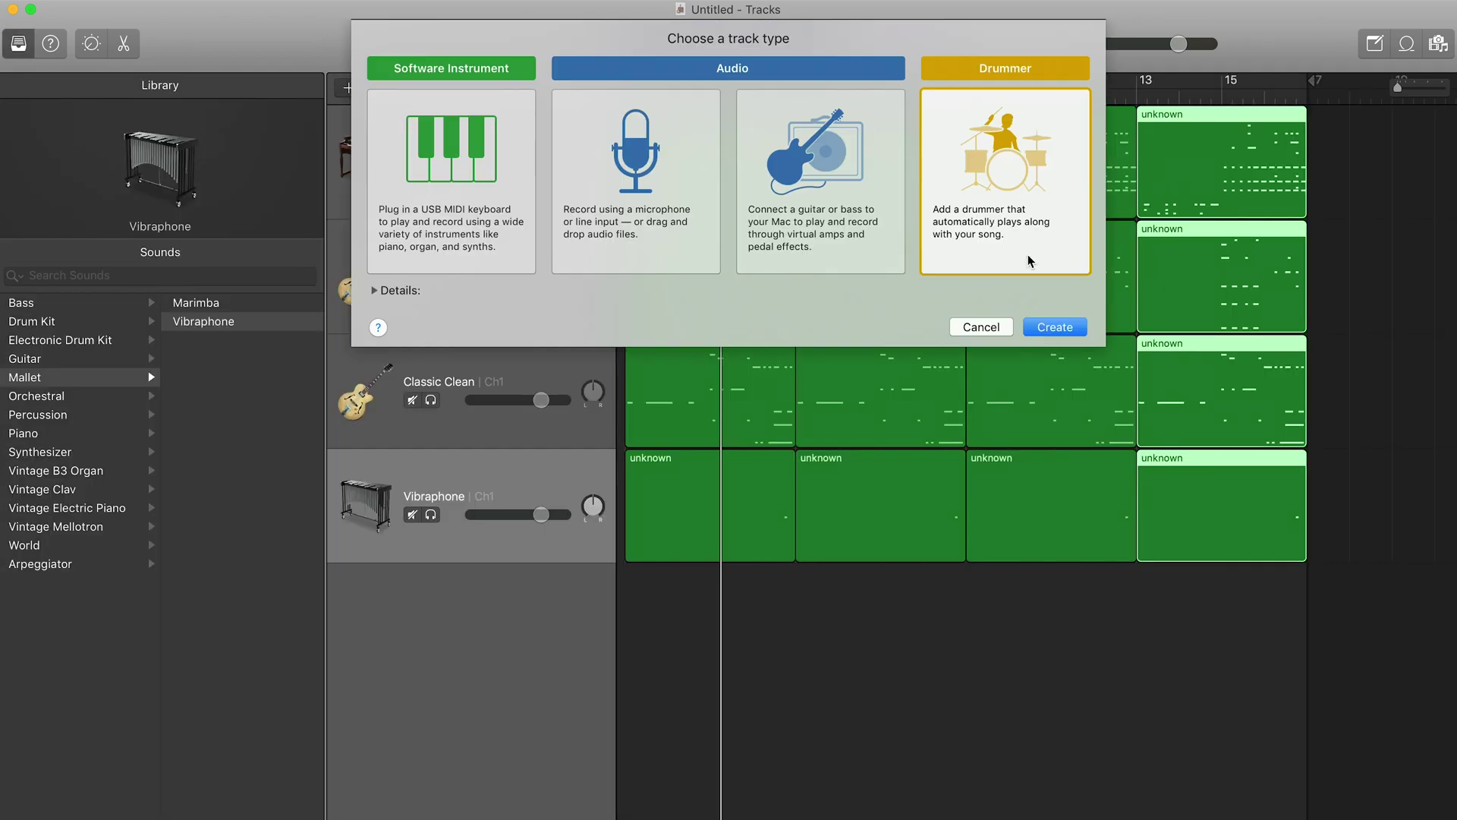
{"action": "left_click", "coordinate": [1049, 321]}
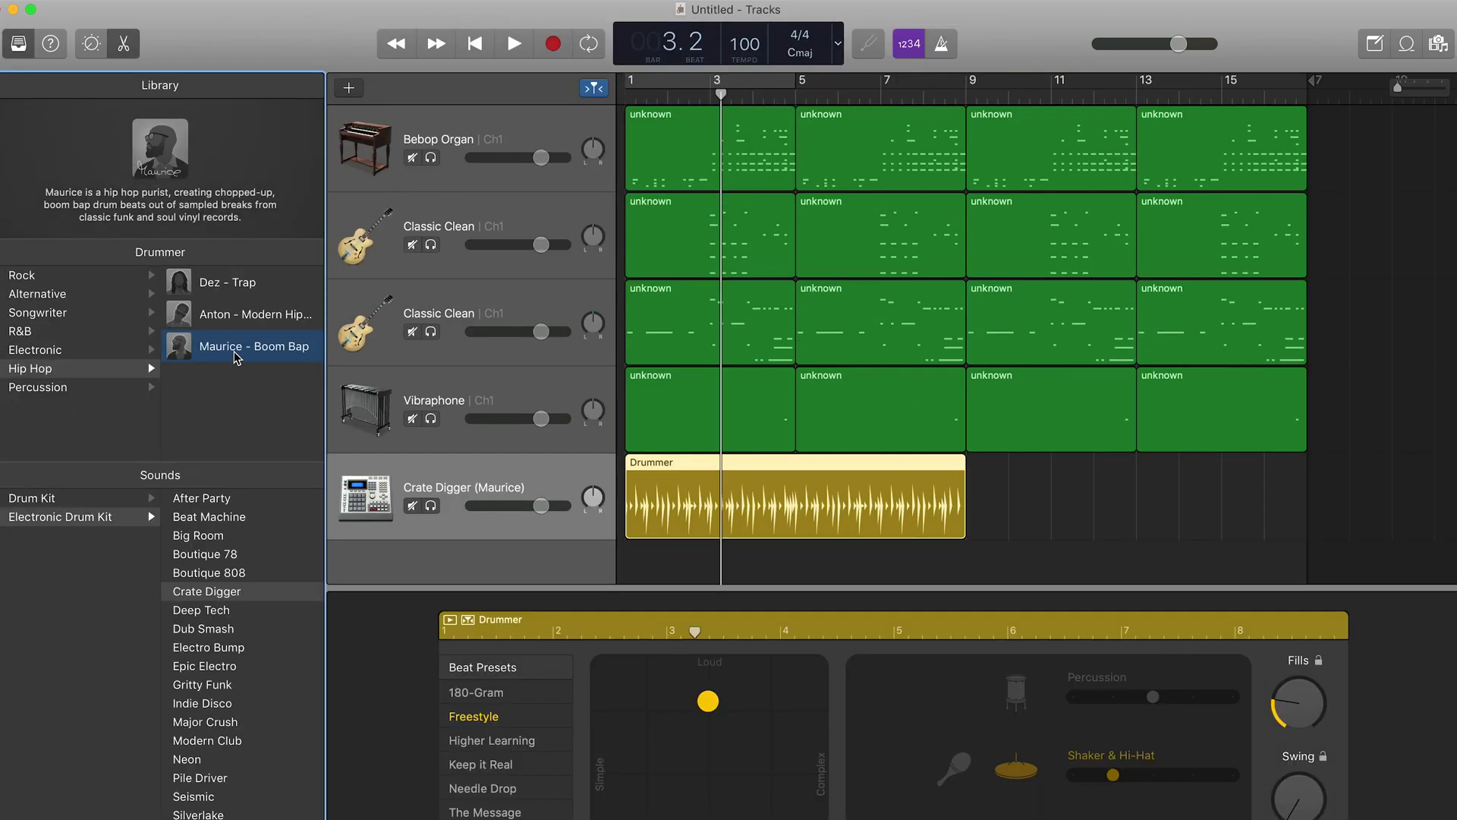
{"action": "left_click", "coordinate": [32, 498]}
{"action": "left_click", "coordinate": [189, 740]}
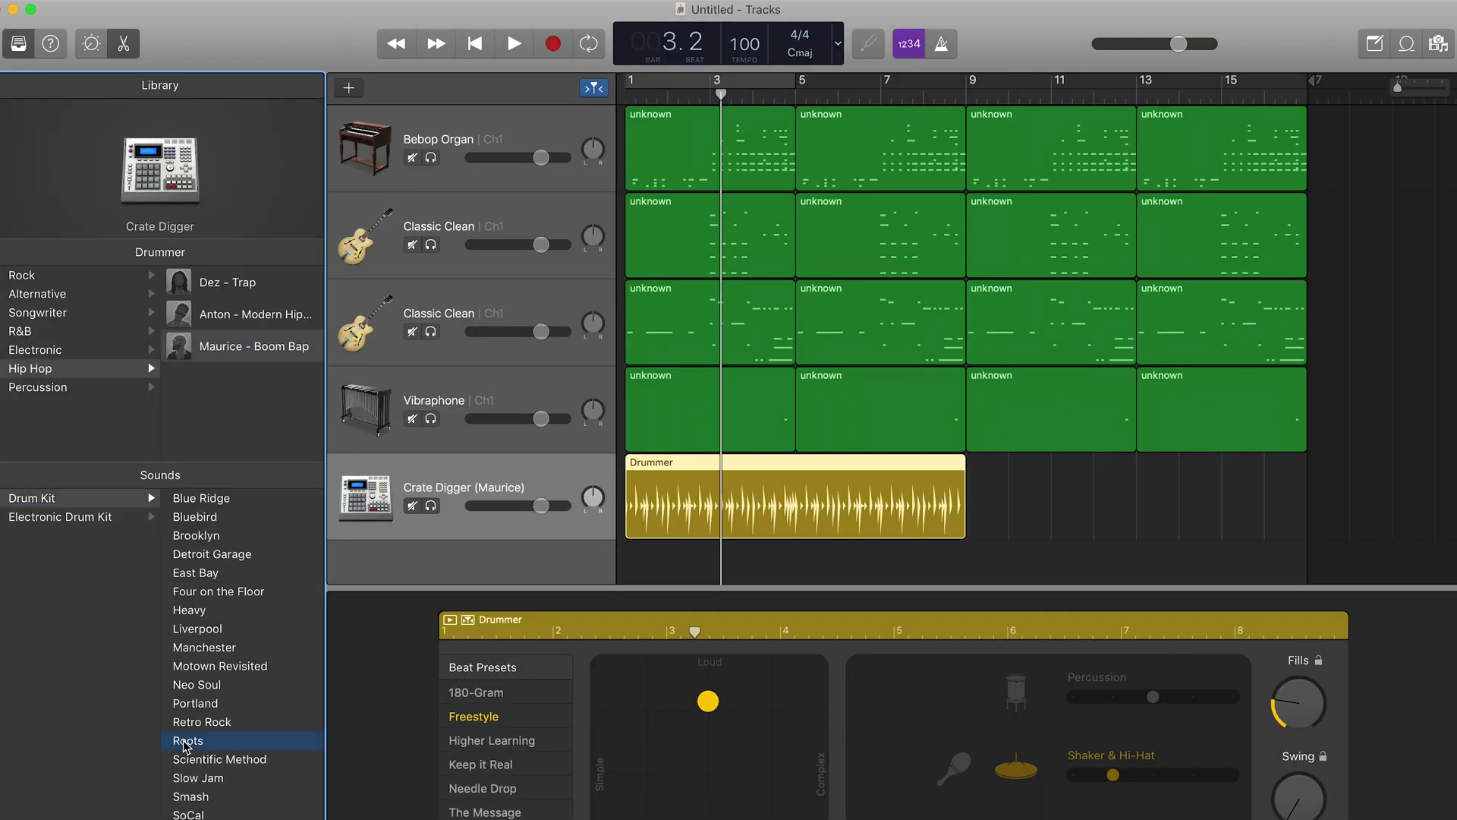
{"action": "left_click_drag", "start_coordinate": [978, 552], "coordinate": [1306, 552]}
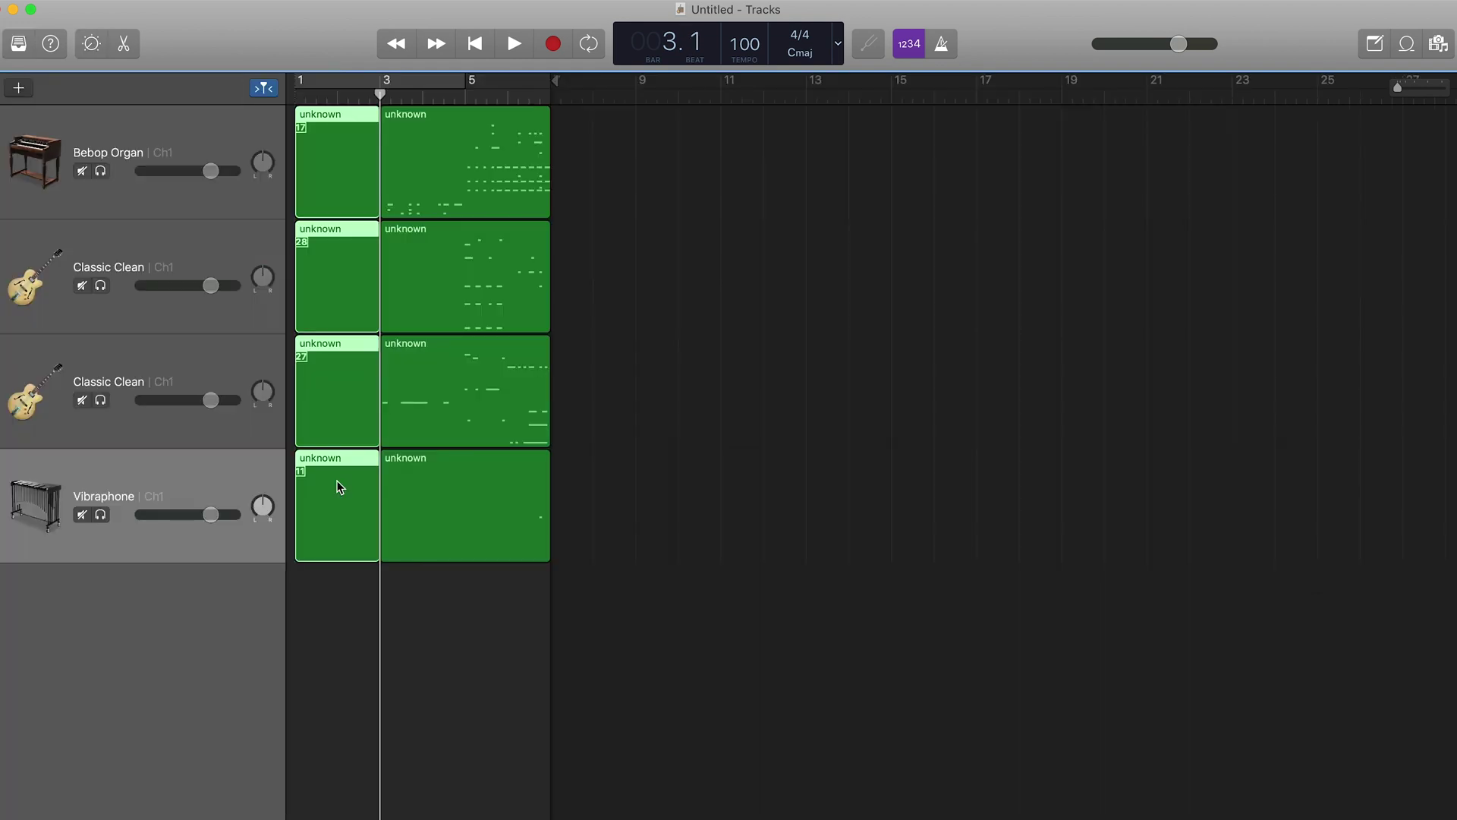
Remove the empty first two bars from all four instrument tracks, shift the remaining regions to bar 1 and paste three copies from bar 5.
{"action": "left_click_drag", "start_coordinate": [339, 489], "coordinate": [282, 296]}
{"action": "left_click", "coordinate": [469, 95]}
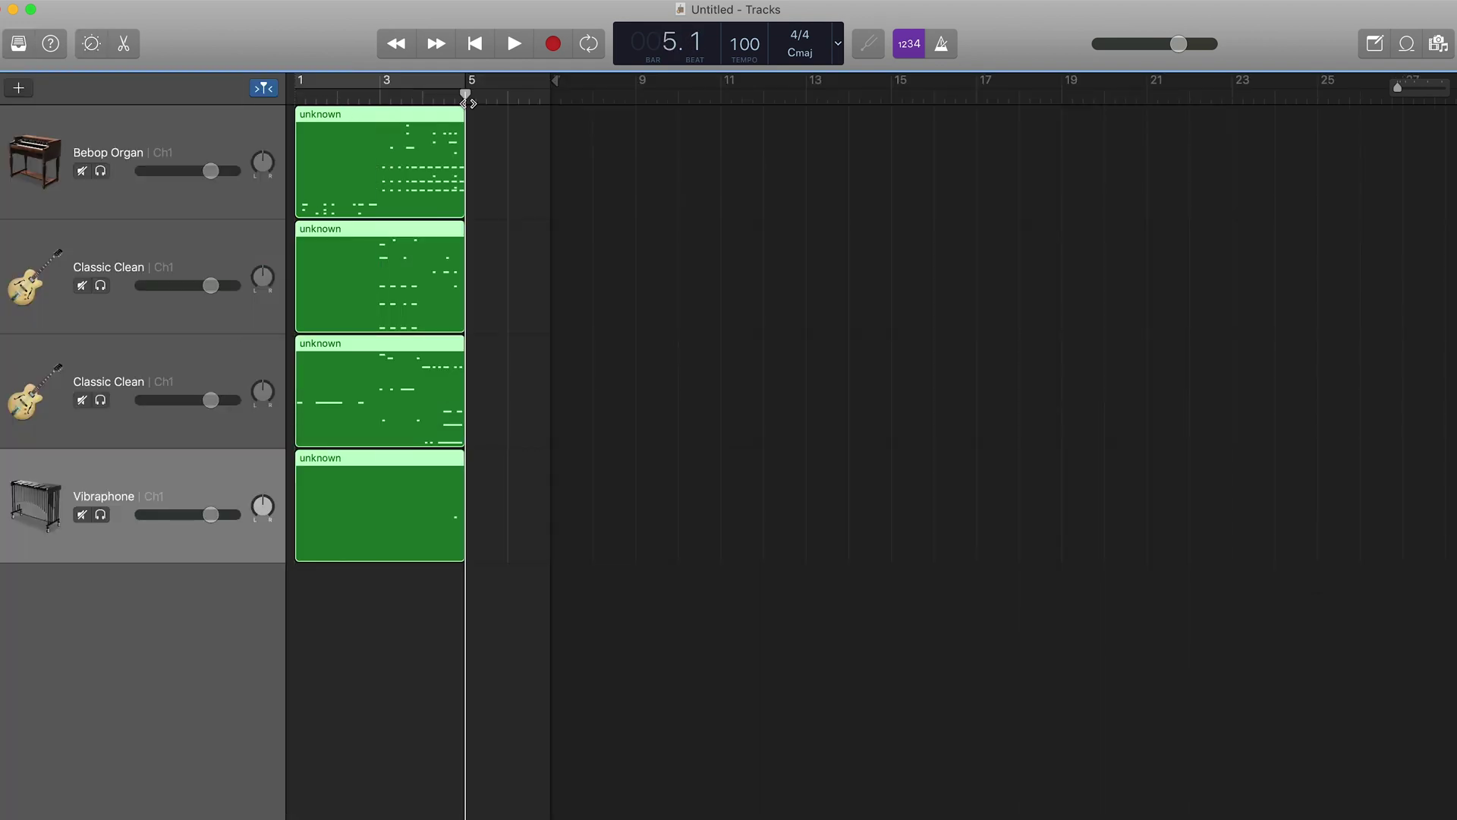
{"action": "key", "text": "super+c"}
{"action": "key", "text": "super+v"}
{"action": "key", "text": "super+v"}
{"action": "key", "text": "super+v"}
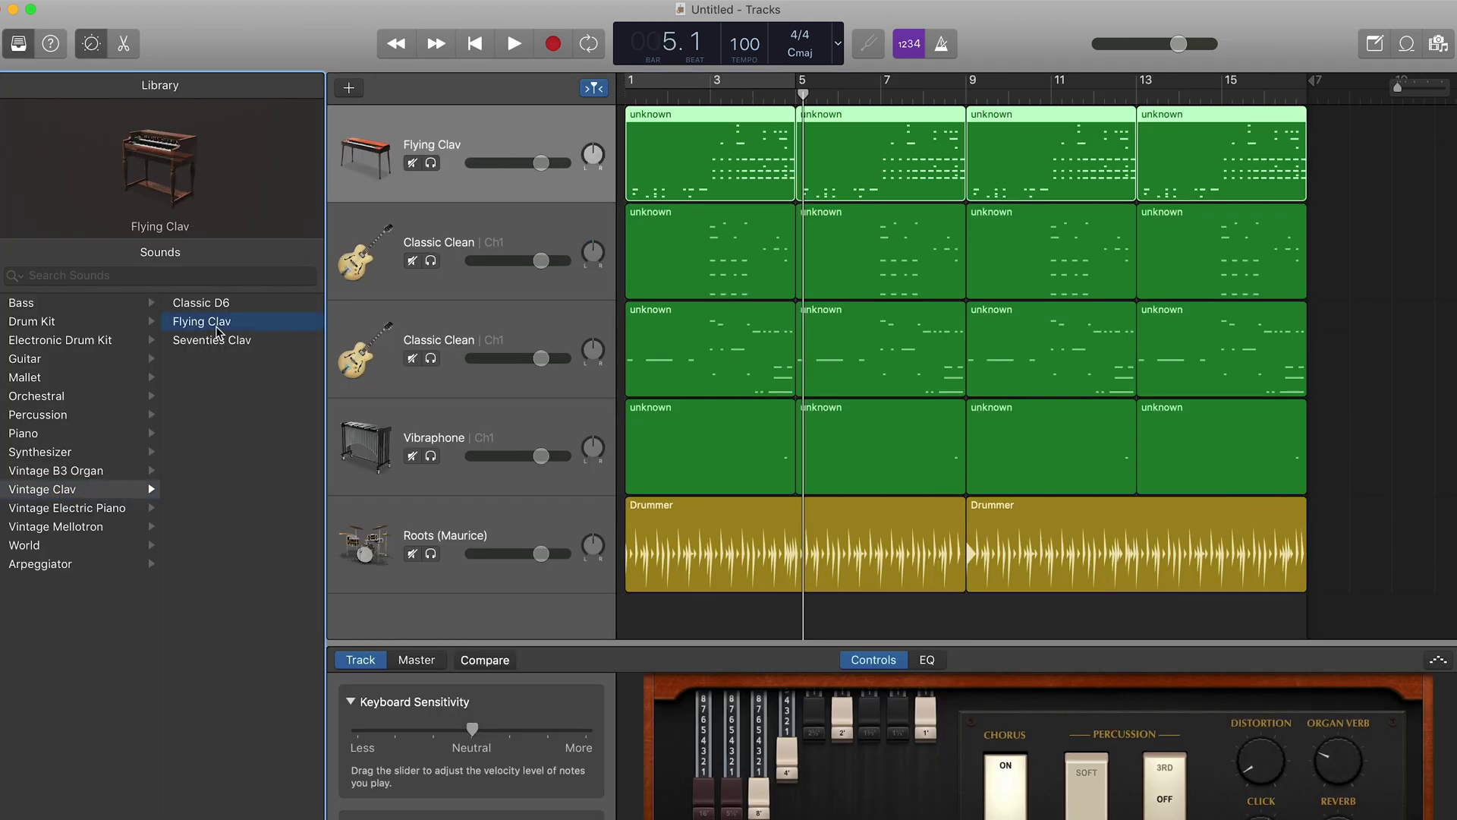
Play the arrangement and set the project tempo to 75.
{"action": "left_click", "coordinate": [514, 46]}
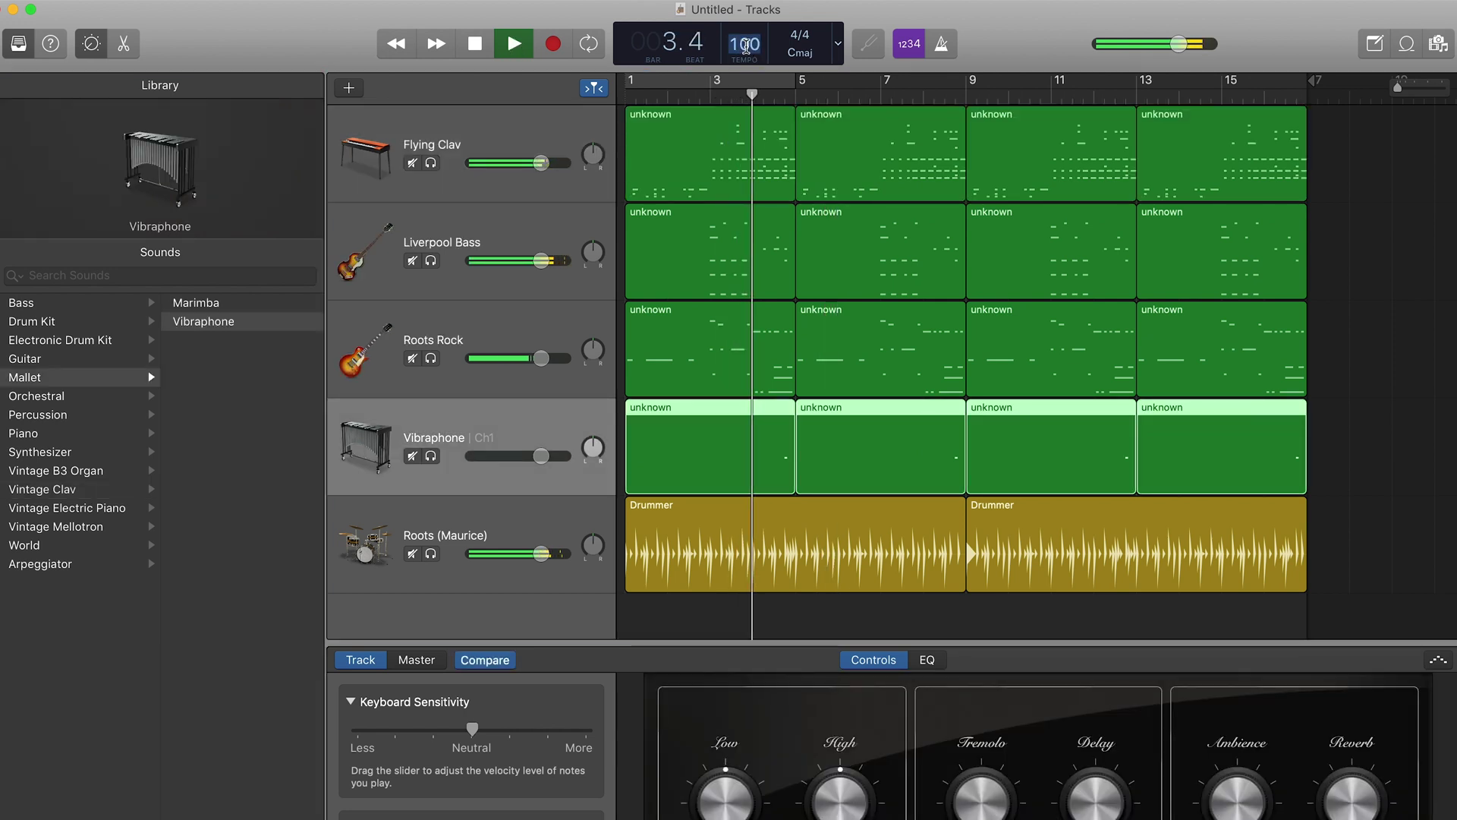
{"action": "type", "text": "75"}
{"action": "key", "text": "Return"}
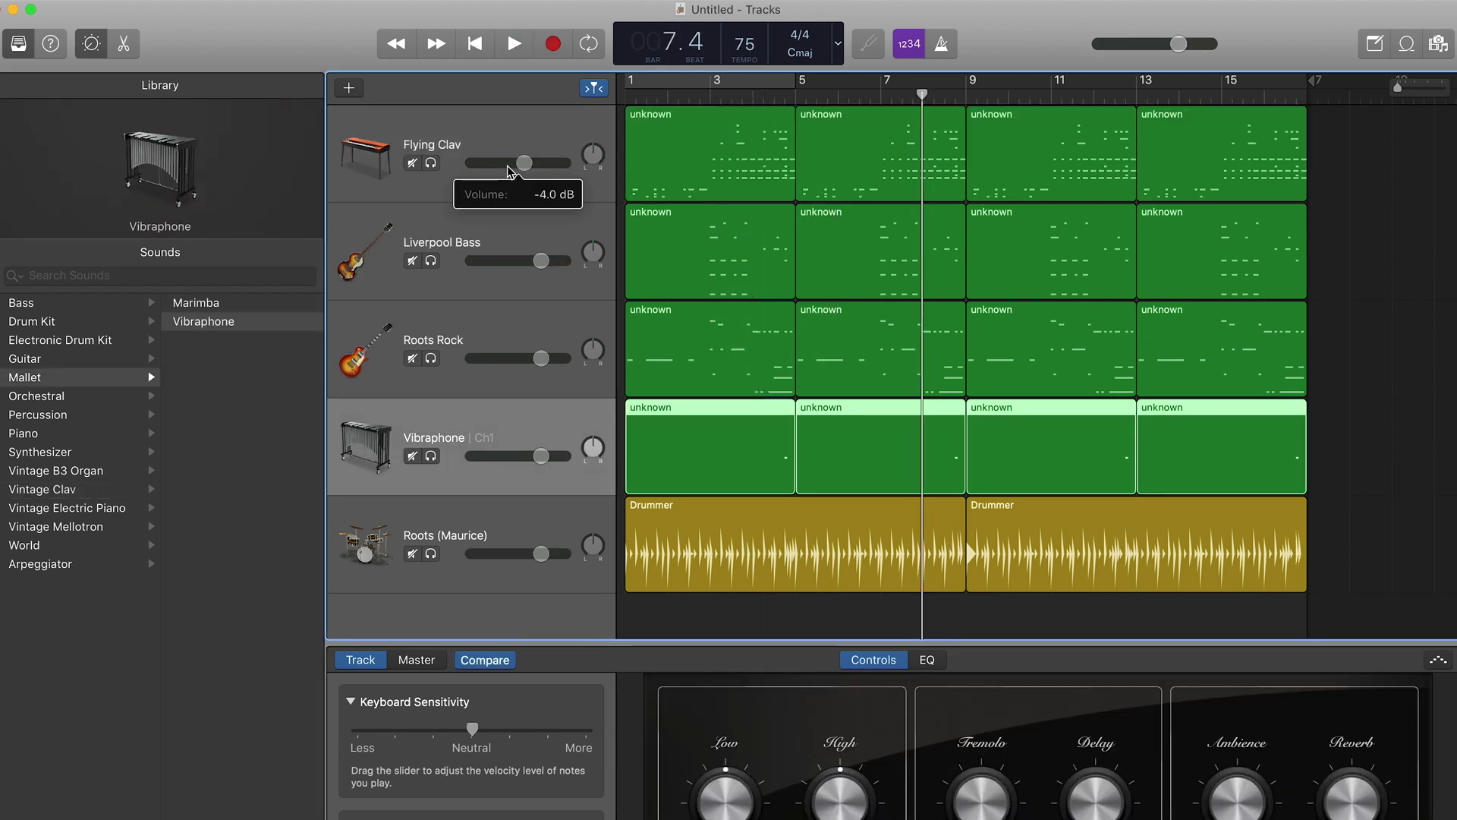
Lower the volume of the Flying Clav and Liverpool Bass tracks and raise the Vibraphone track close to maximum.
{"action": "left_click_drag", "start_coordinate": [509, 170], "coordinate": [513, 164]}
{"action": "left_click_drag", "start_coordinate": [541, 260], "coordinate": [526, 261]}
{"action": "left_click_drag", "start_coordinate": [541, 456], "coordinate": [565, 455]}
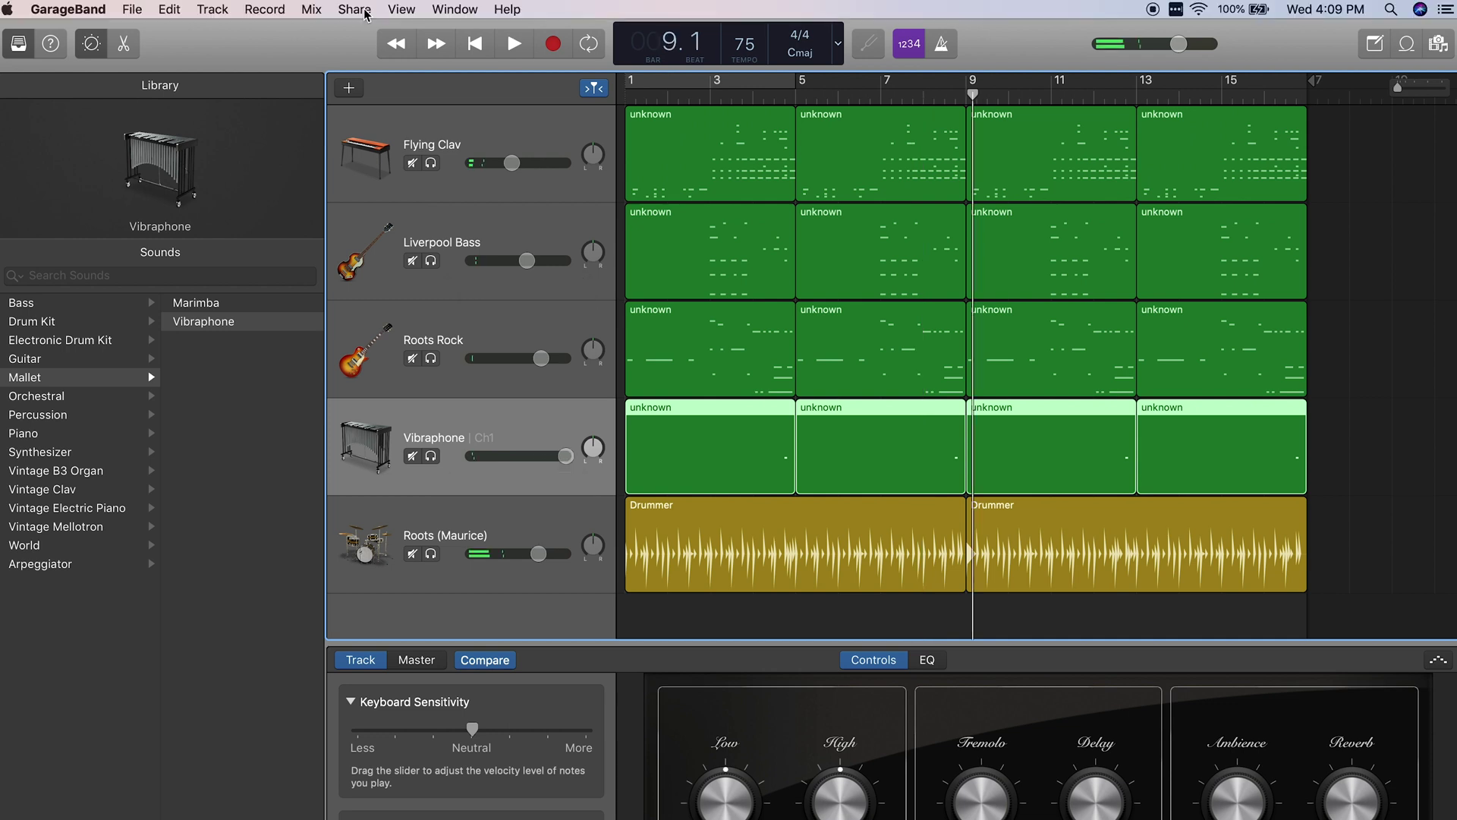
Start exporting the finished song to disk.
{"action": "left_click", "coordinate": [365, 11]}
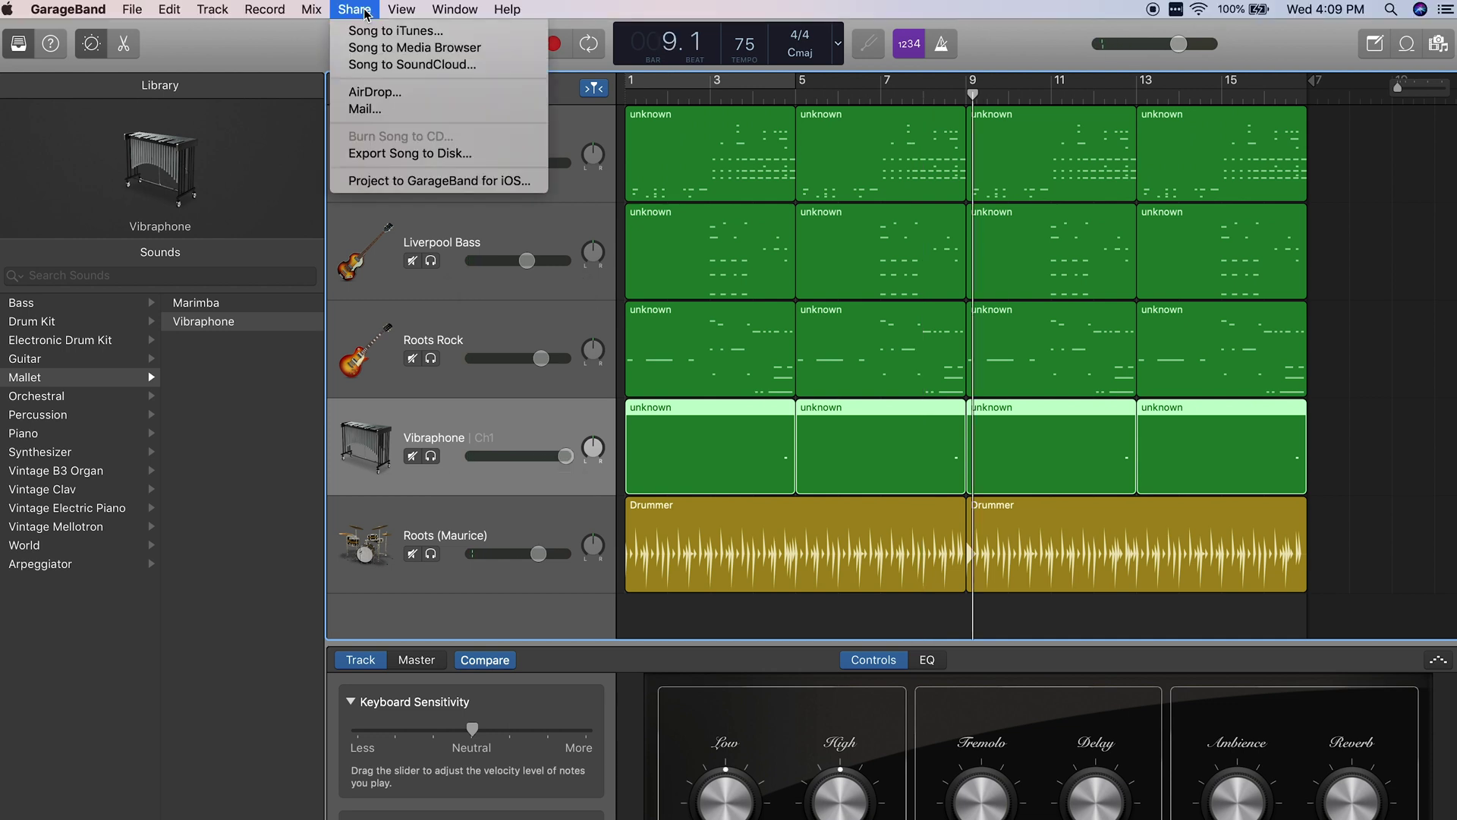
{"action": "left_click", "coordinate": [387, 154]}
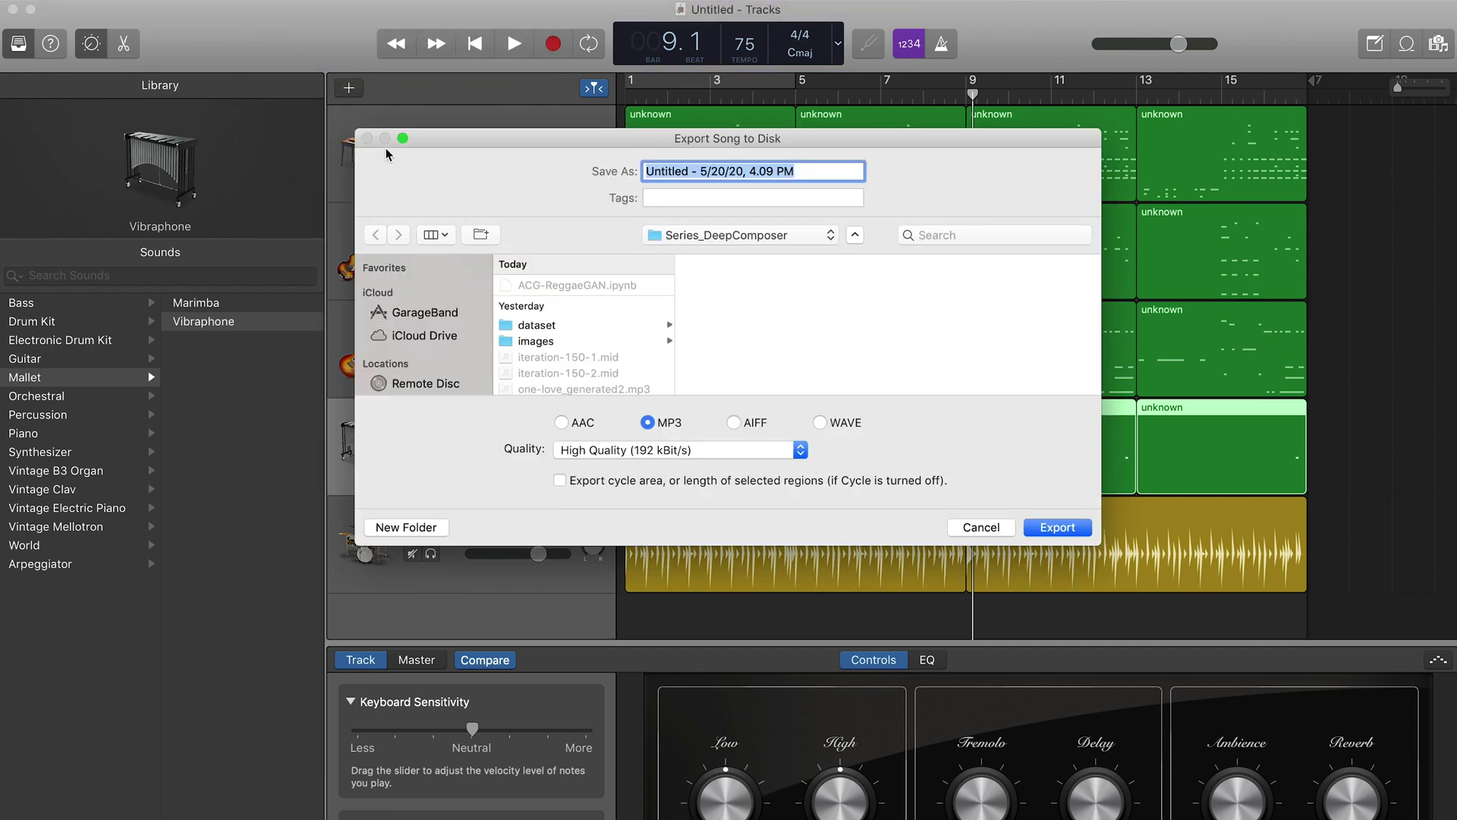